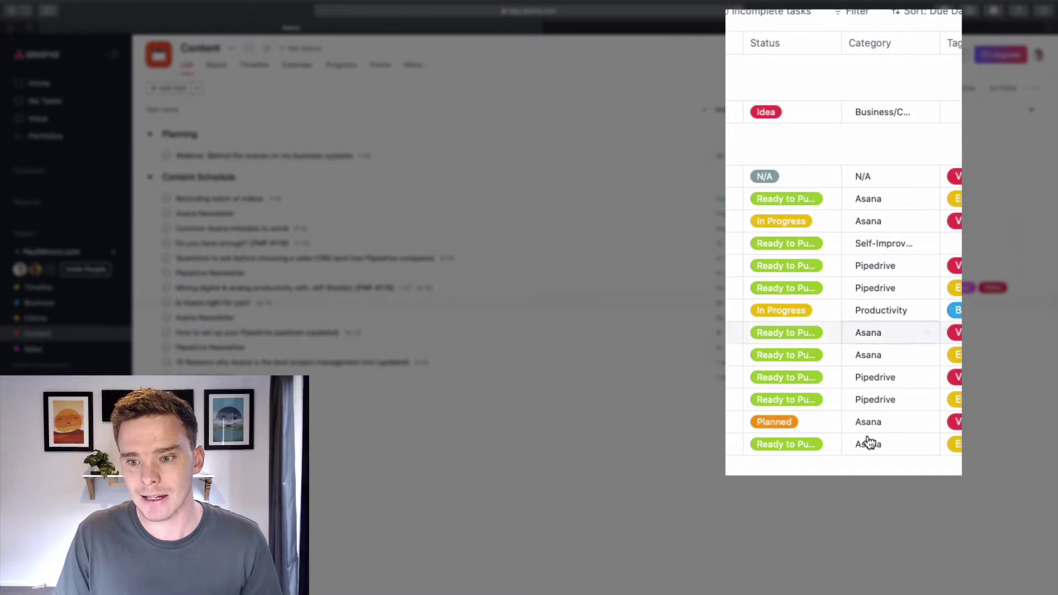
Look through the Status and Category options of the Friday Asana Newsletter task and open its details.
left_click(814, 199)
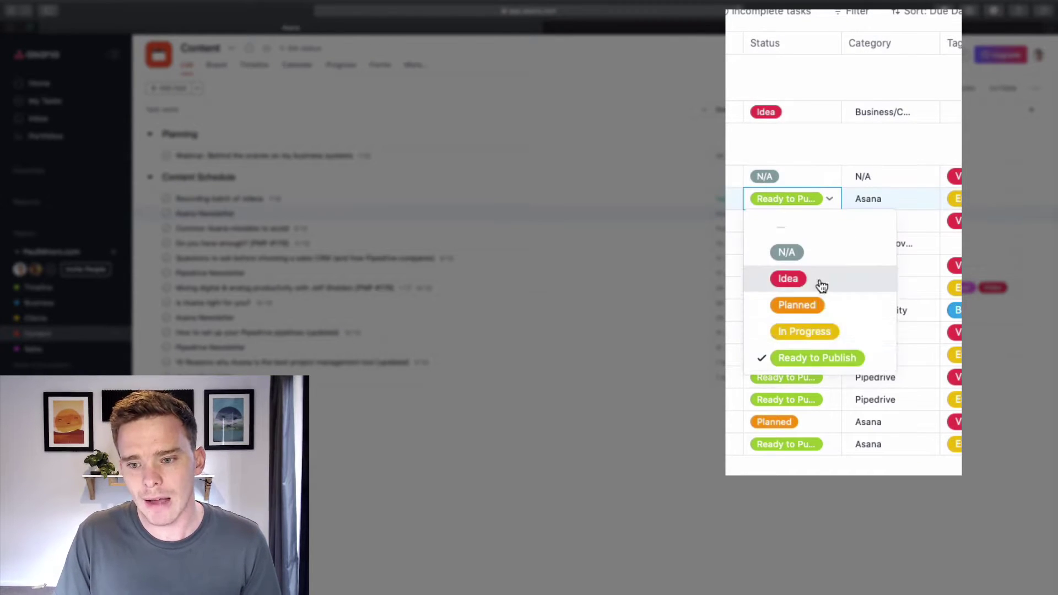
left_click(915, 197)
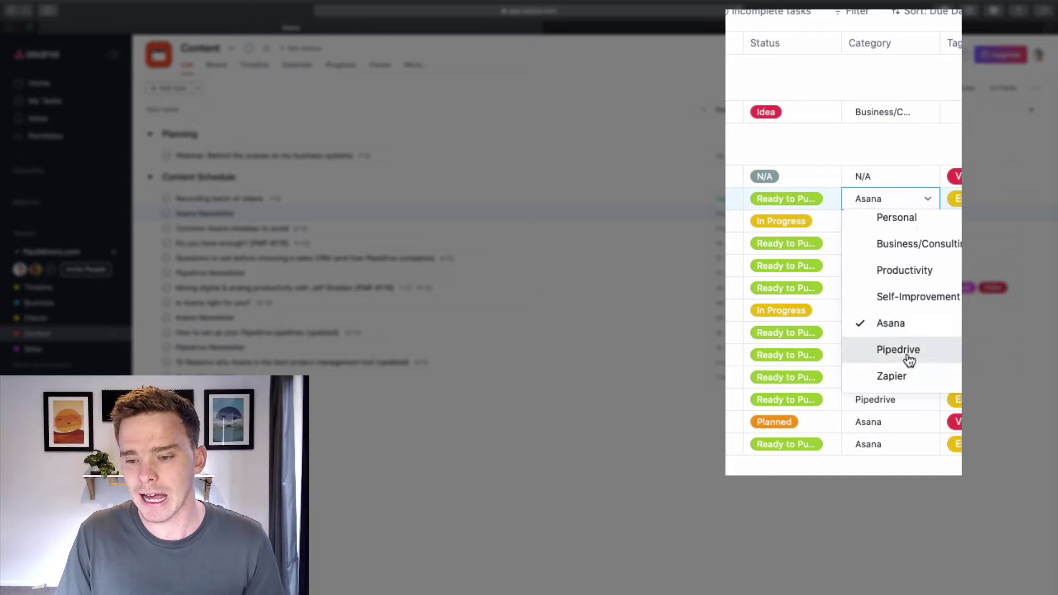
scroll(921, 298, "up", 2)
scroll(921, 296, "down", 2)
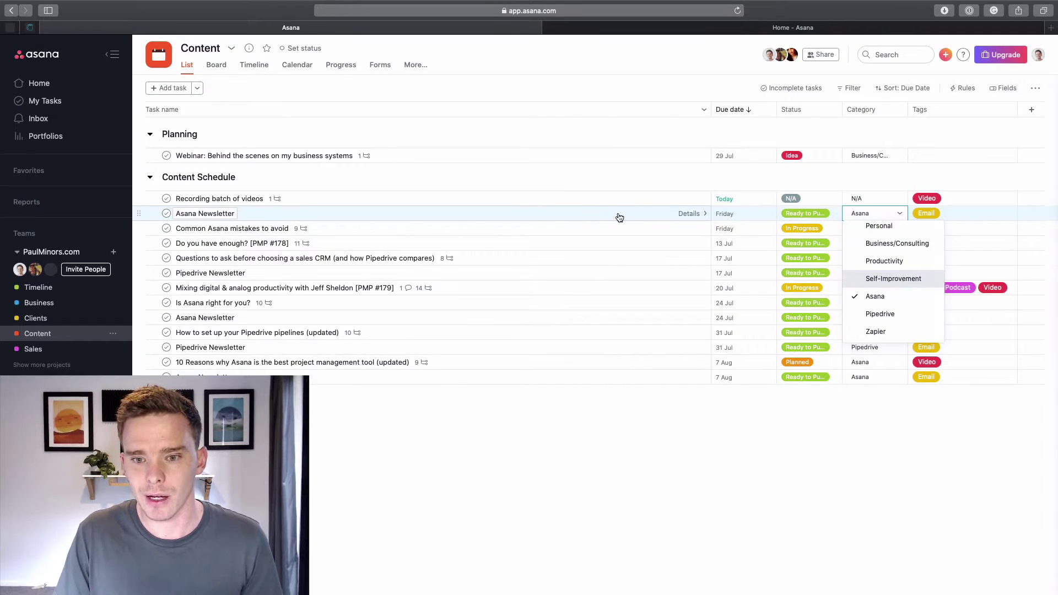
left_click(619, 218)
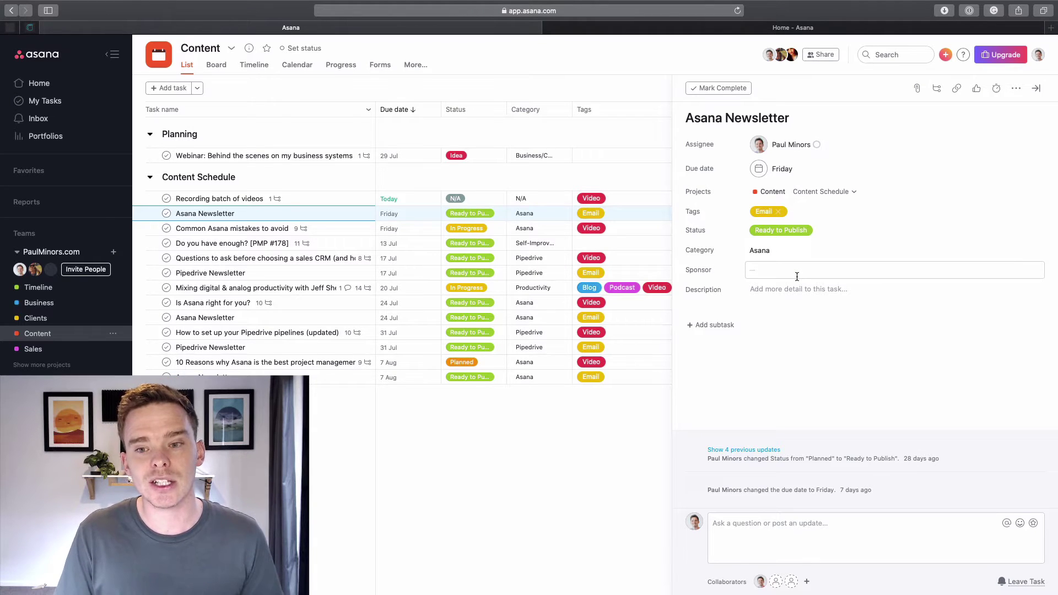
Switch to the Asana Demo workspace, open the Employee List project and show the first employee's details.
left_click(757, 31)
left_click(48, 281)
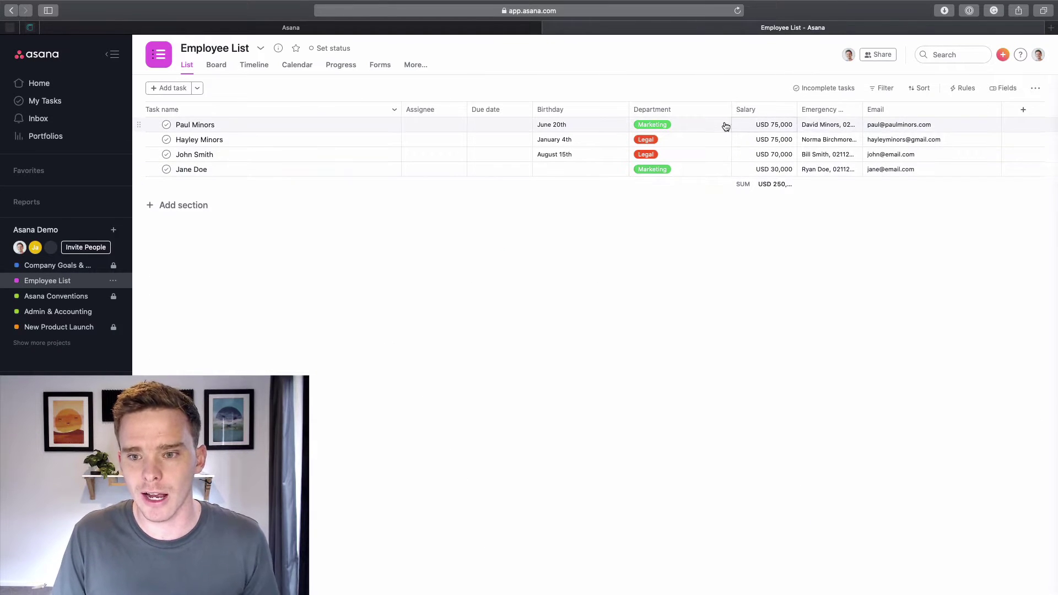
left_click(385, 125)
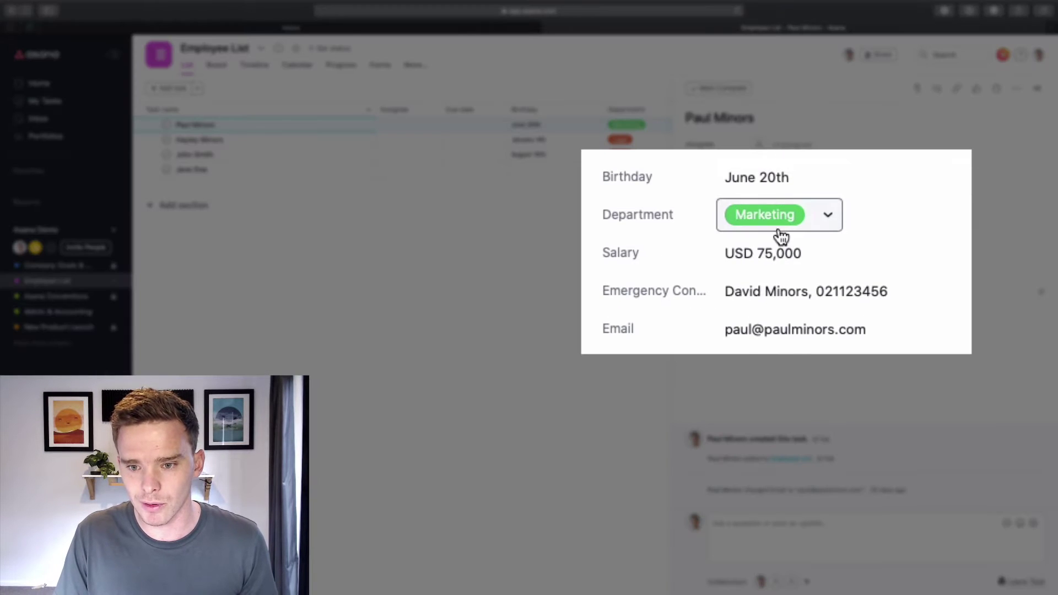
Examine the employee's Department choices, Salary and Emergency Contact fields, and close the details.
left_click(781, 237)
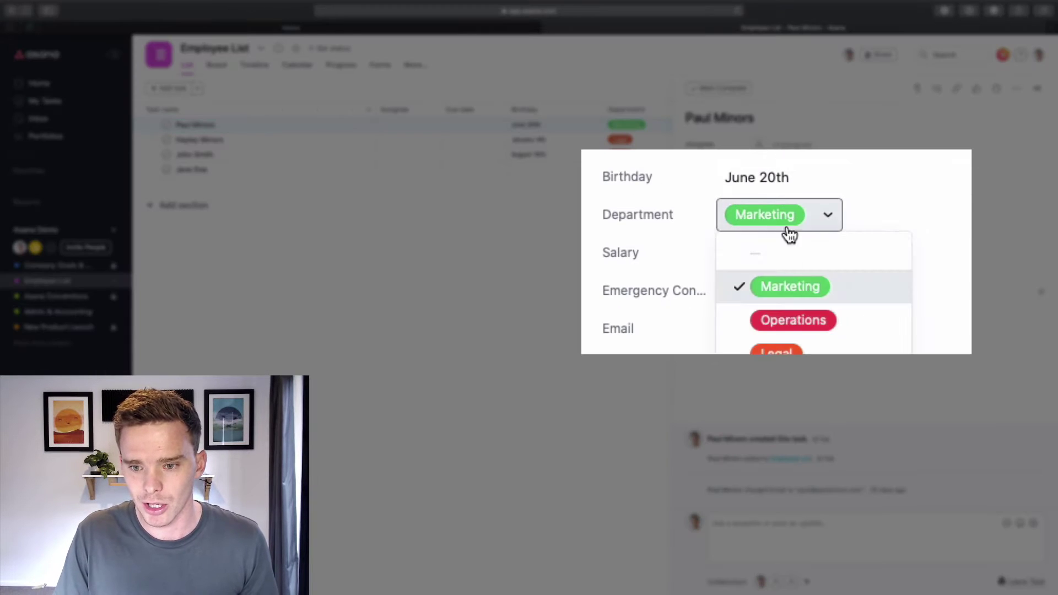
left_click(854, 249)
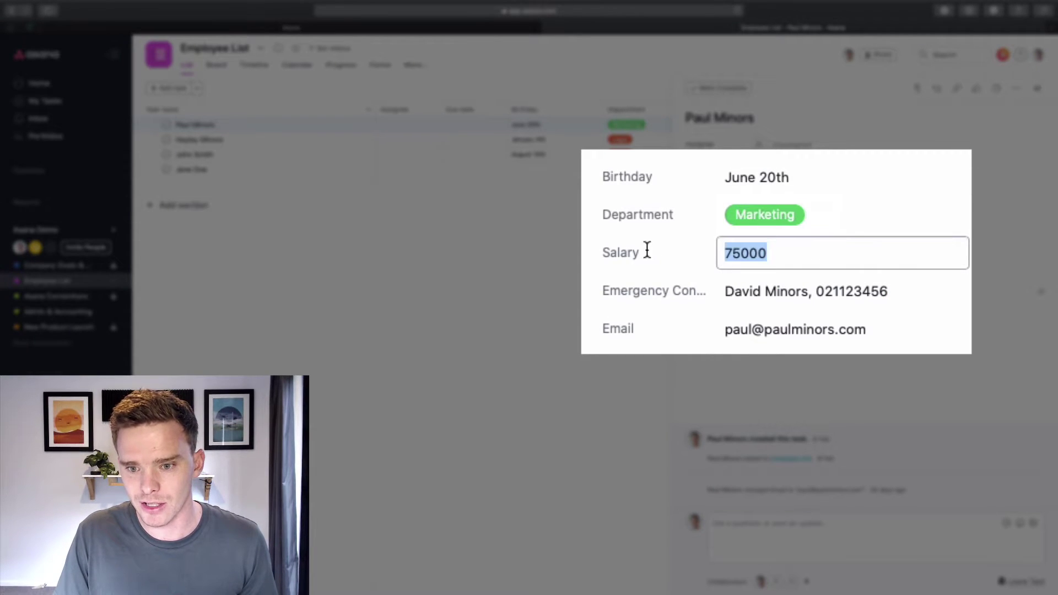
left_click(779, 298)
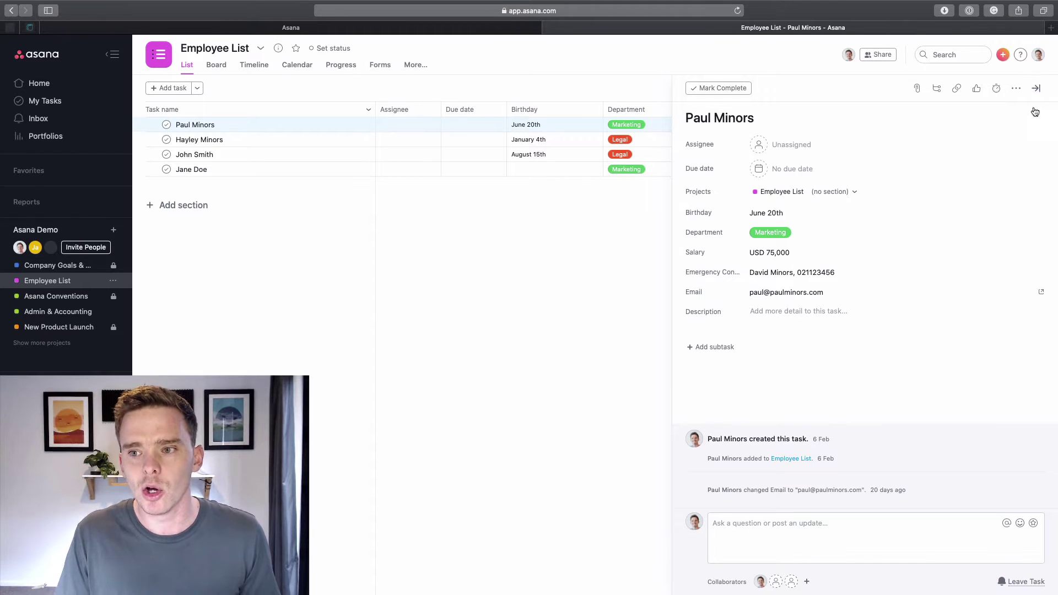
left_click(1036, 88)
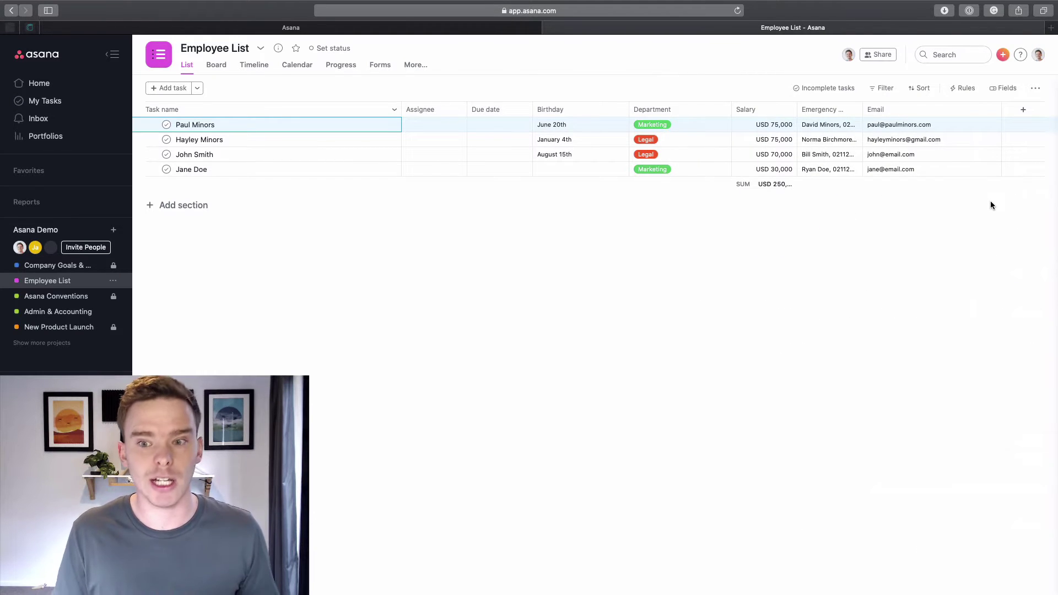
View the column functions available for the Salary total without changing it.
left_click(774, 185)
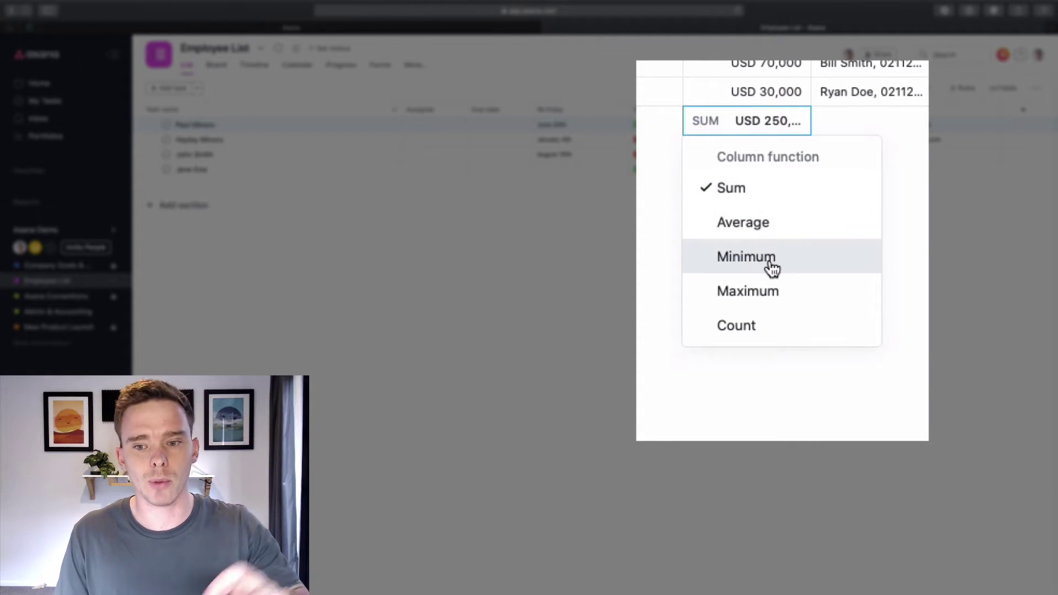
left_click(818, 364)
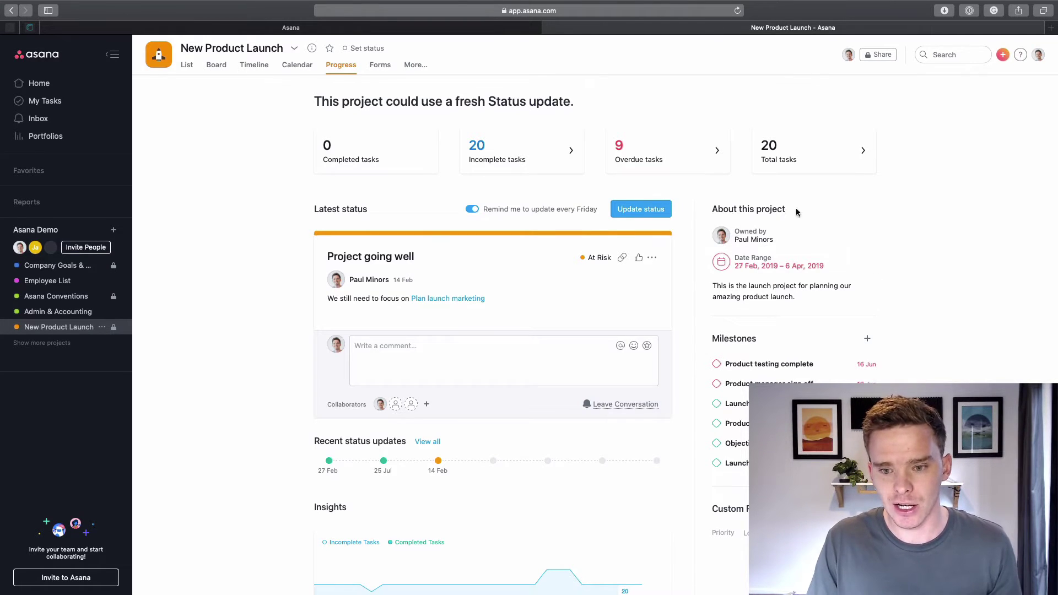
Review the New Product Launch project's progress page, including the task chart under Insights.
scroll(816, 249, "down", 3)
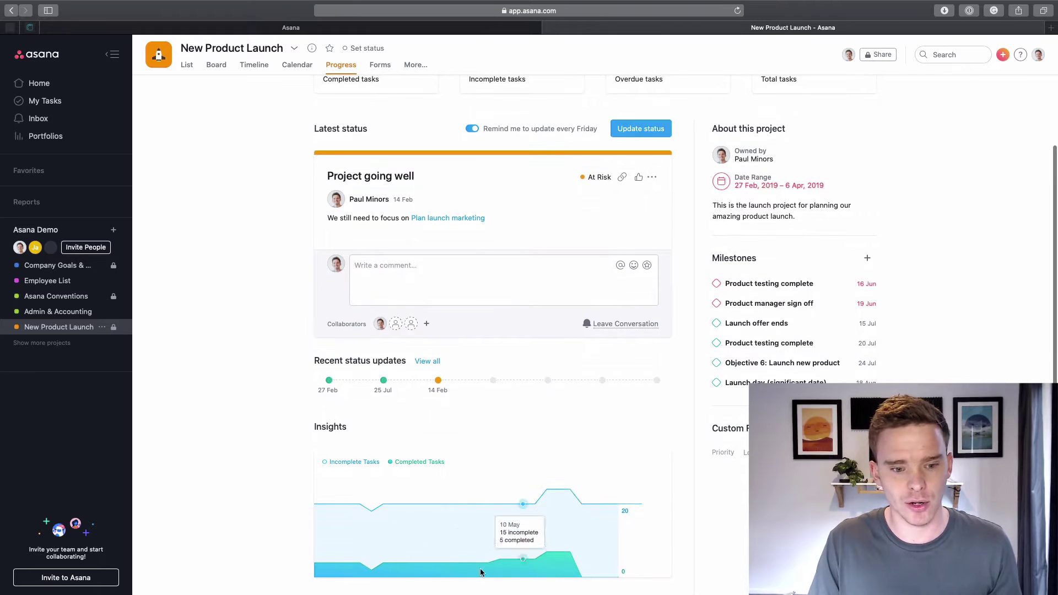
mouse_move(471, 538)
scroll(529, 441, "up", 3)
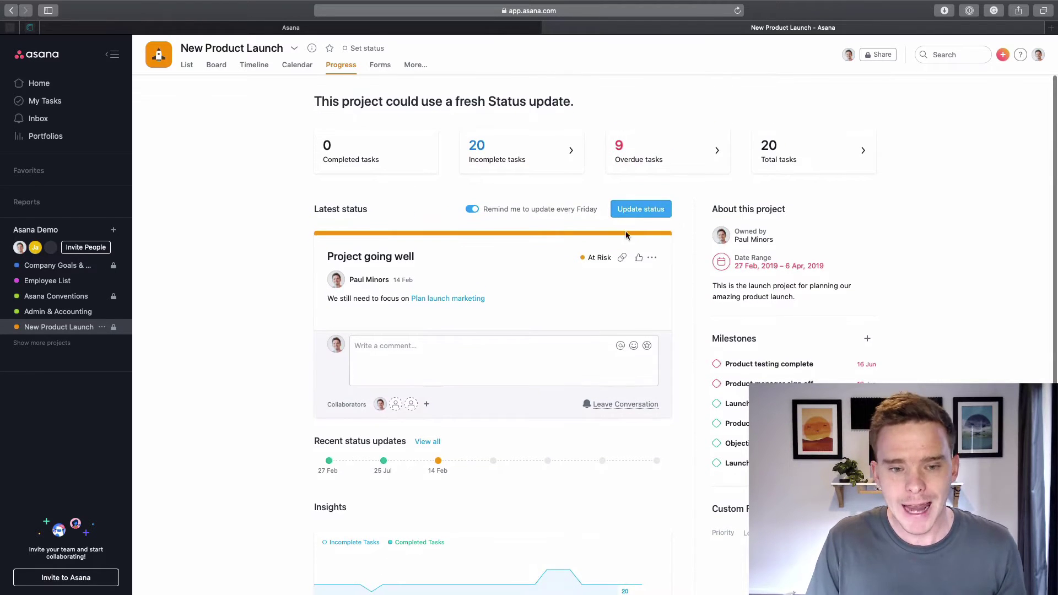
Start a status update for New Product Launch titled "Project is going well" with the status On Track.
left_click(659, 210)
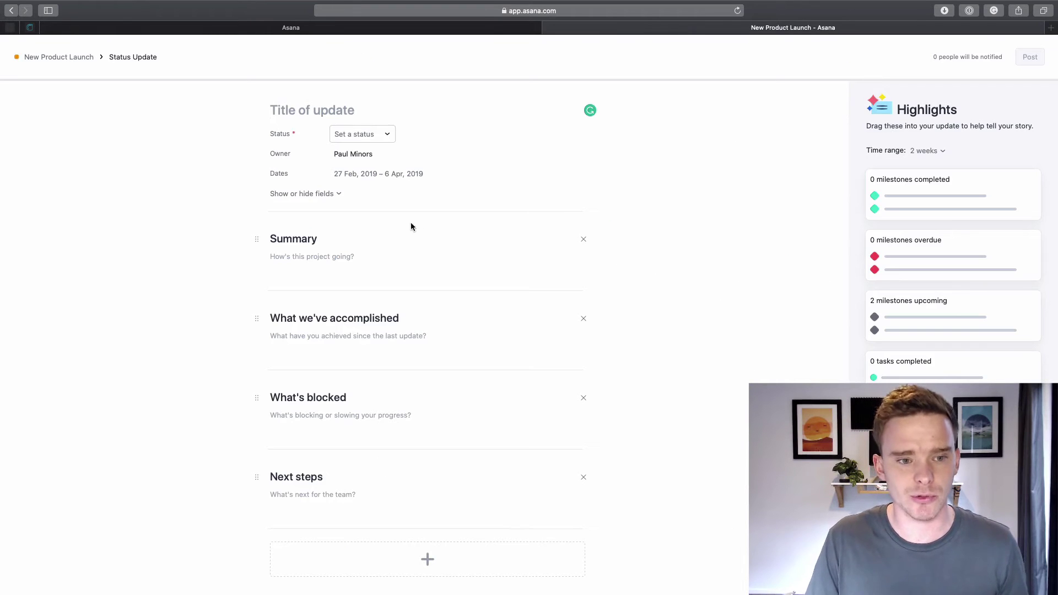
type("oj")
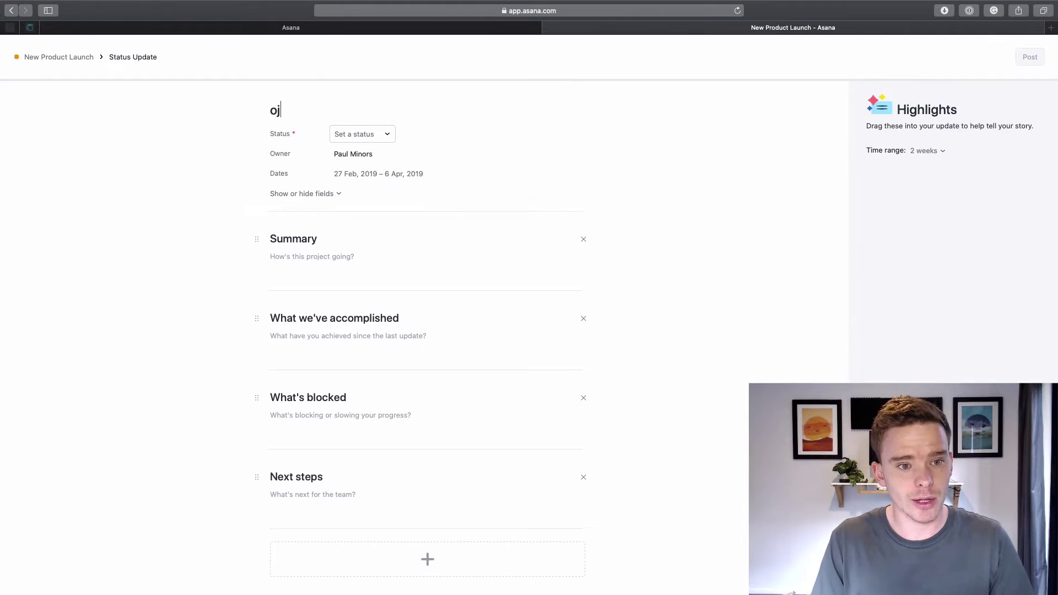
key("BackSpace")
key("BackSpace")
type("Project is going well")
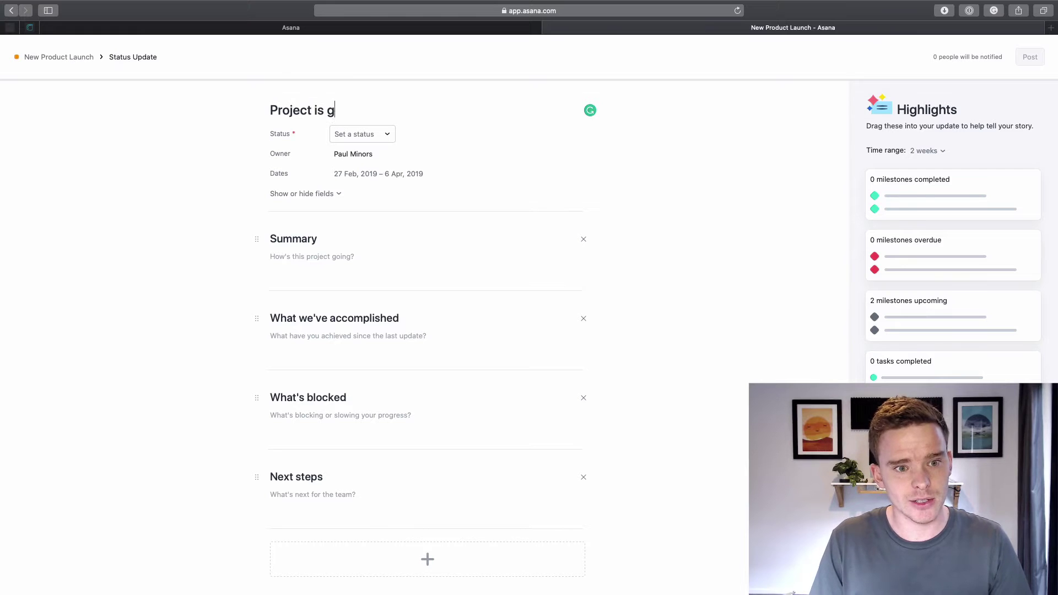
left_click(361, 141)
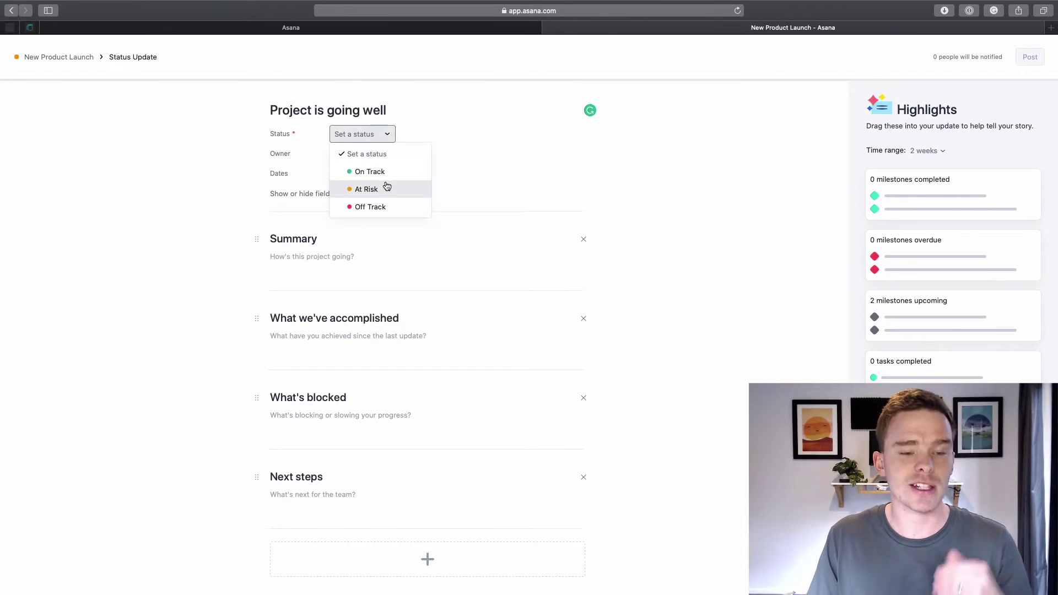
left_click(391, 172)
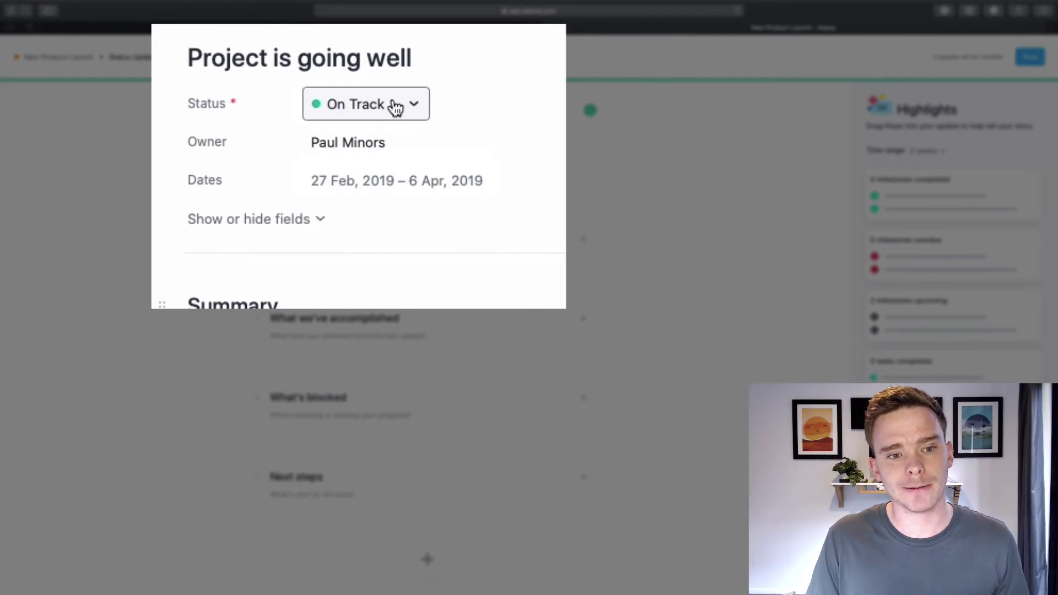
Try the At Risk and Off Track statuses on the update and return it to On Track.
left_click(395, 107)
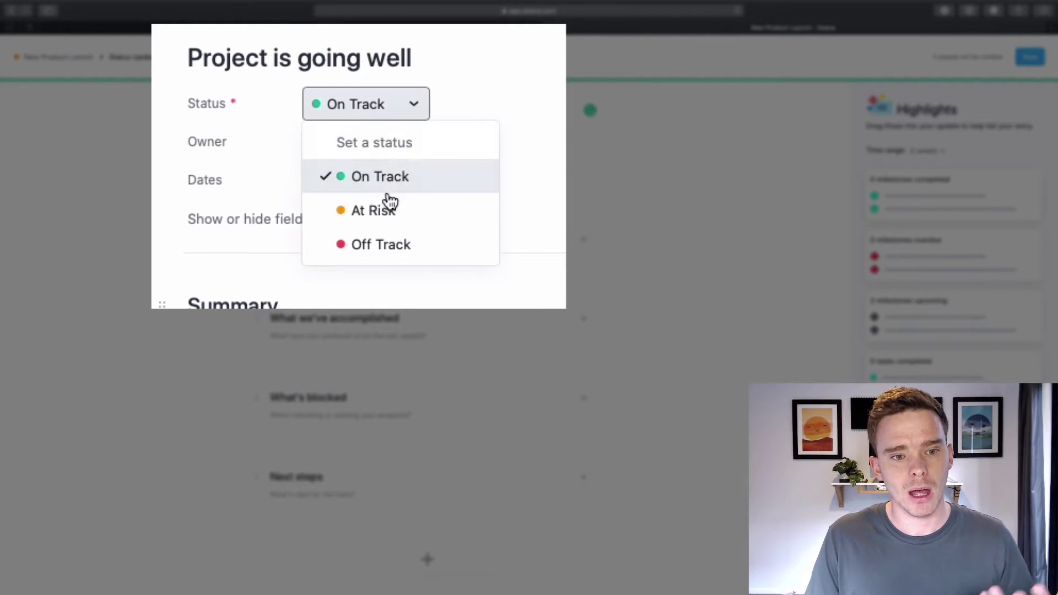
left_click(386, 209)
left_click(381, 107)
left_click(384, 244)
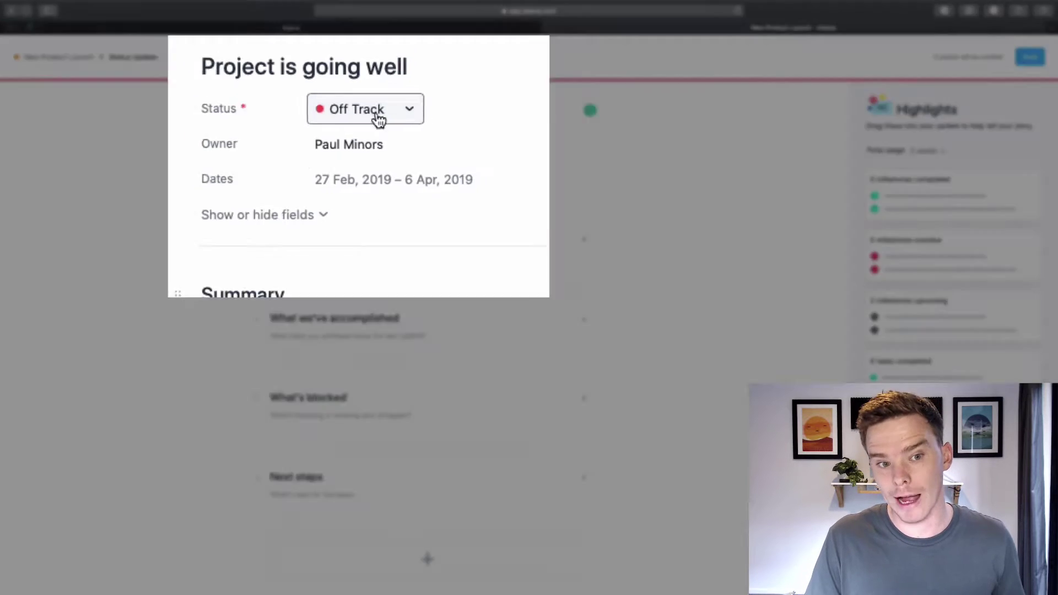
left_click(368, 137)
left_click(370, 171)
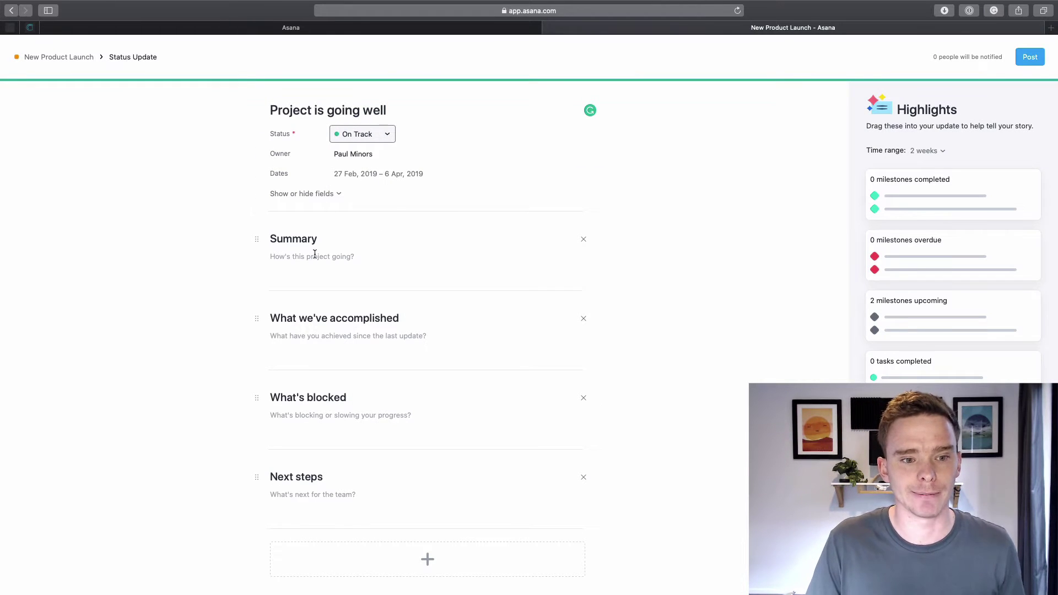
Fill the Summary section of the status update with a lorem ipsum placeholder paragraph.
left_click(358, 247)
type(";lorem")
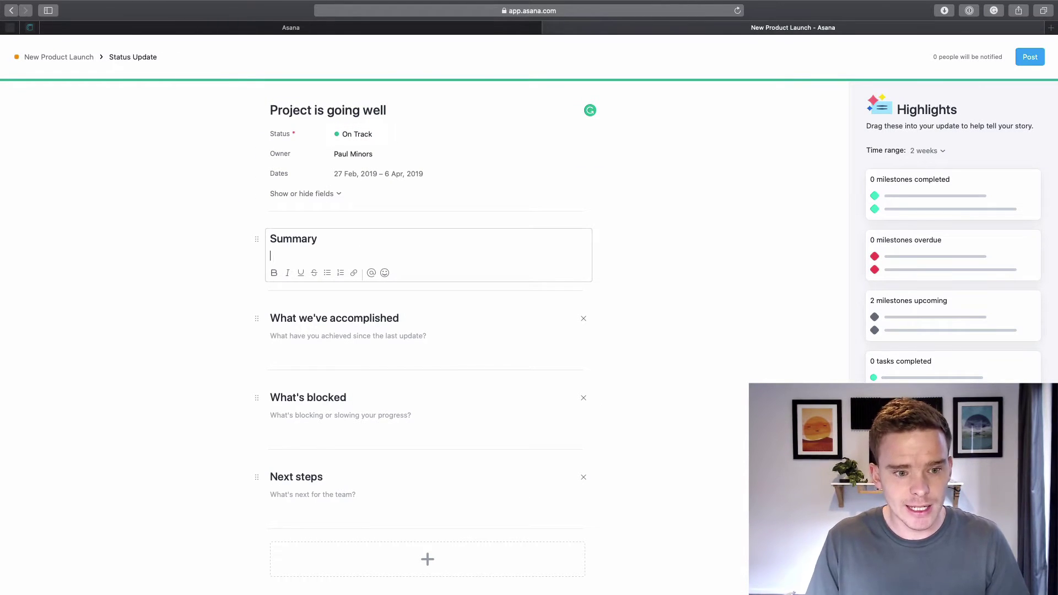
scroll(239, 335, "down", 1)
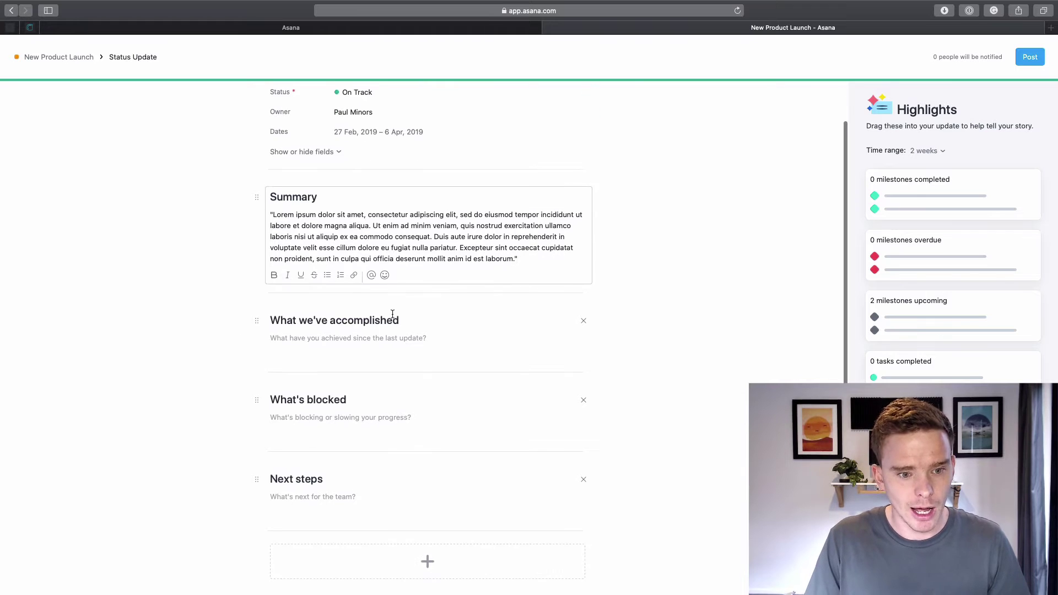
left_click(187, 356)
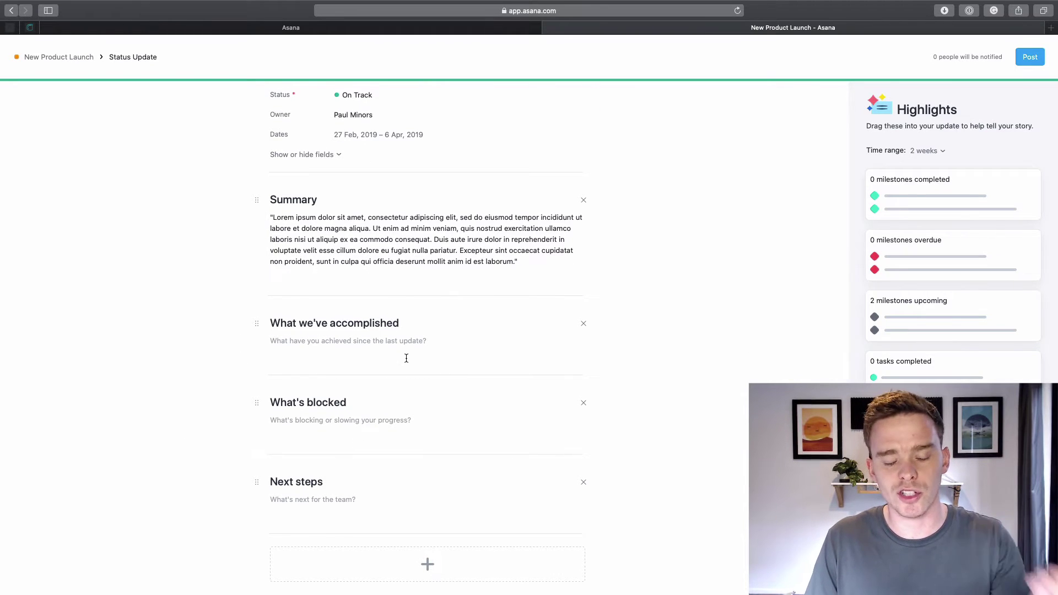
Add a new blank section below Next steps in the status update.
scroll(413, 358, "down", 1)
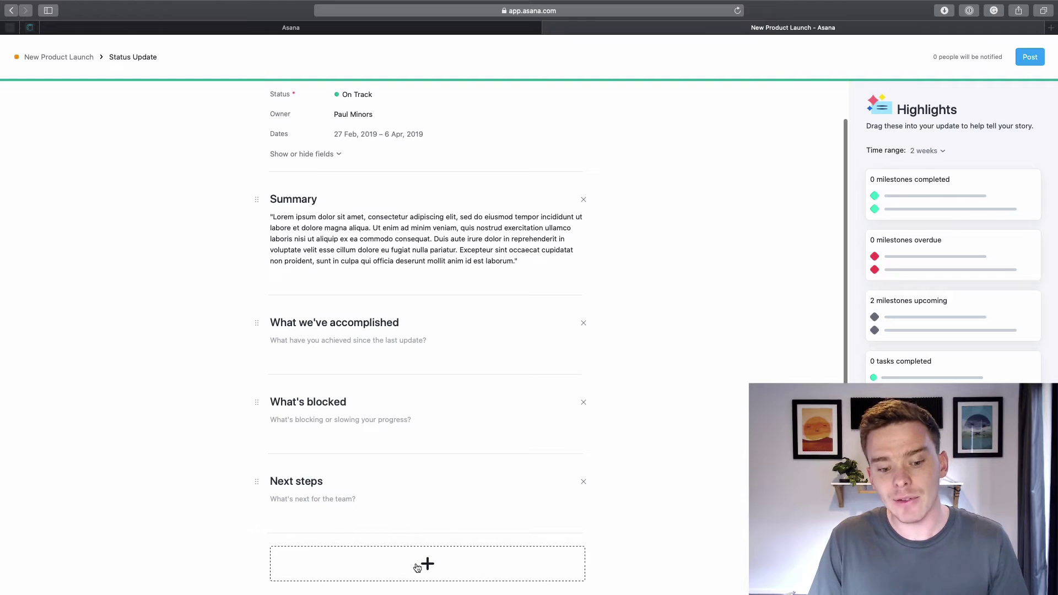
left_click(425, 565)
scroll(473, 560, "down", 3)
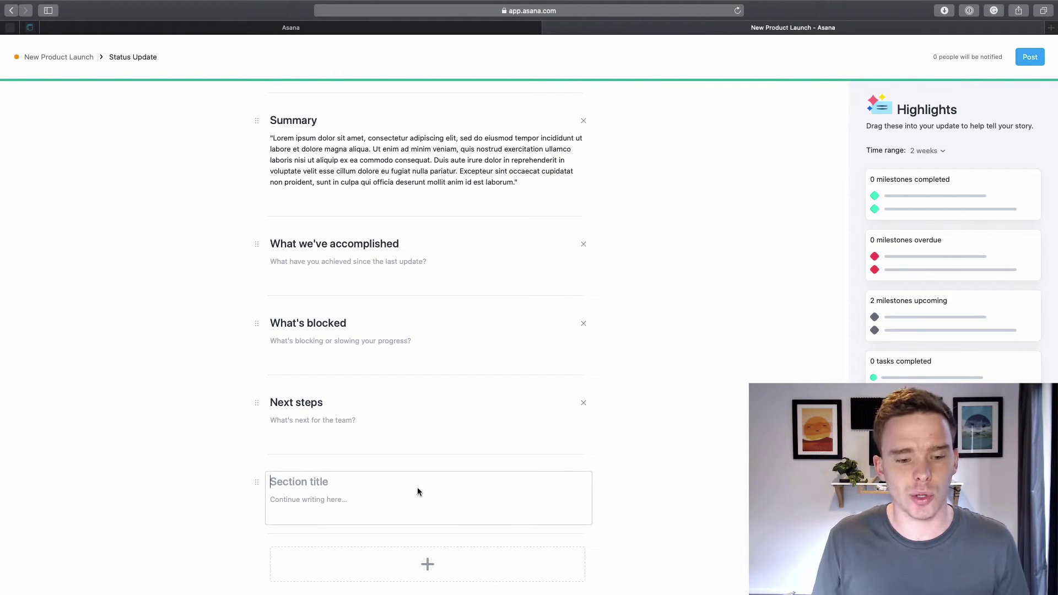
Insert the completed milestones highlight into the What we've accomplished section.
scroll(771, 314, "up", 3)
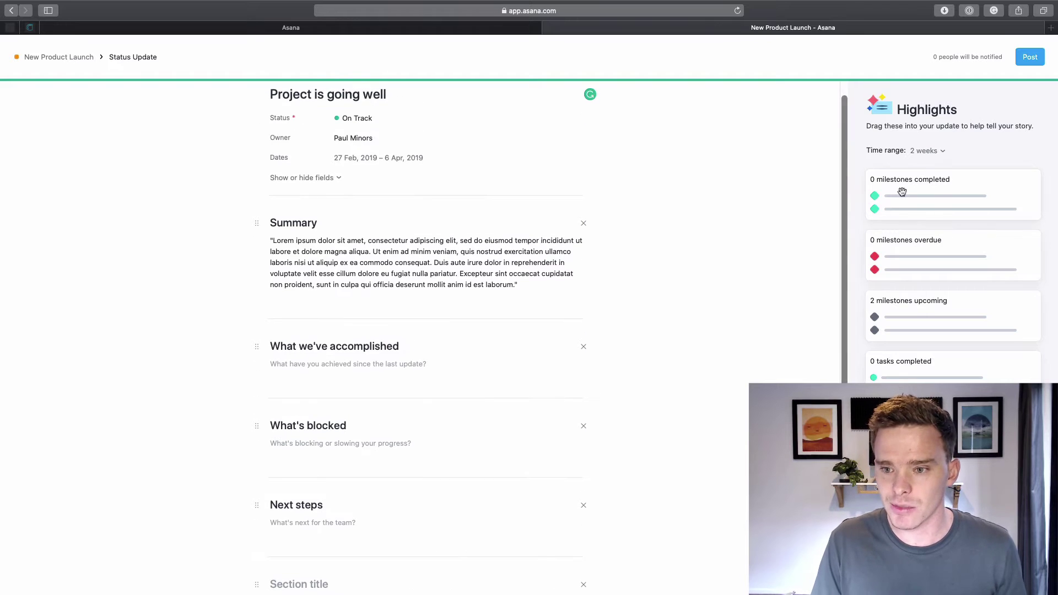
left_click_drag(929, 194, 389, 394)
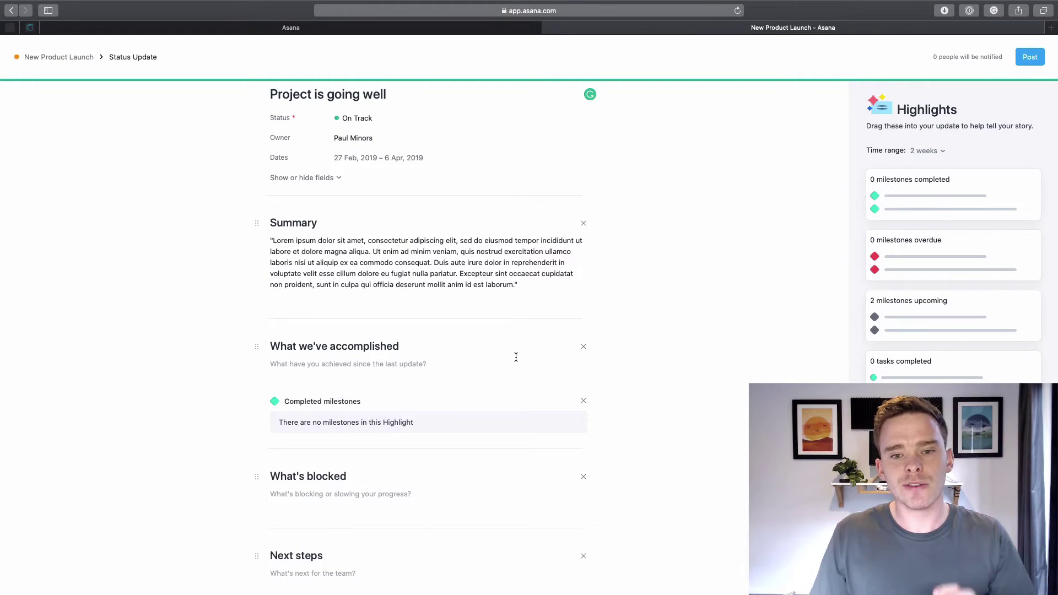
scroll(530, 350, "up", 1)
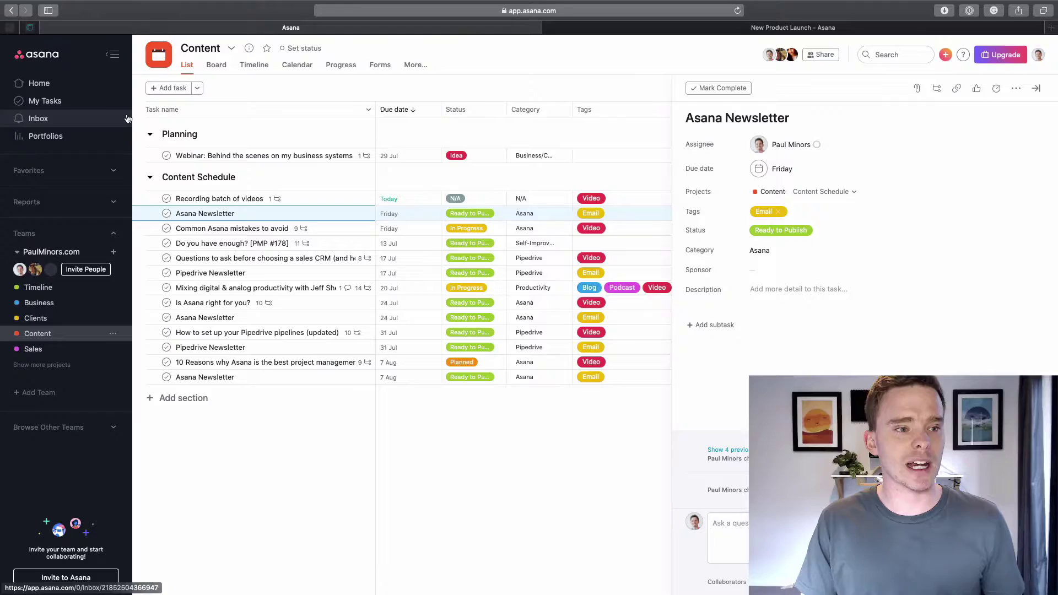
Open My Tasks in the PaulMinors.com workspace and look through the Today, Upcoming and Later sections.
left_click(81, 101)
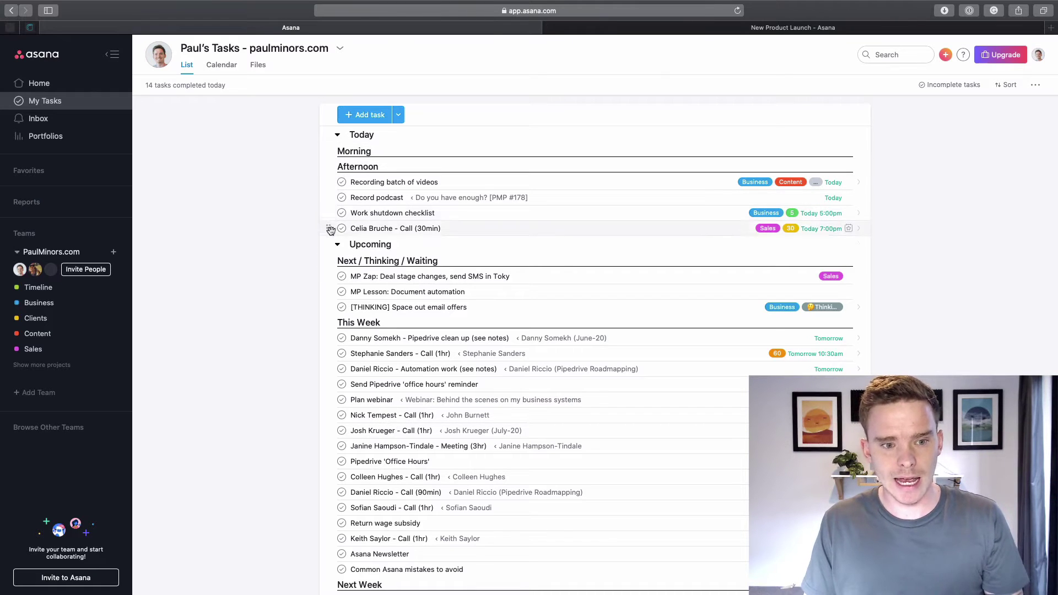
left_click(337, 244)
left_click(338, 244)
scroll(401, 285, "down", 2)
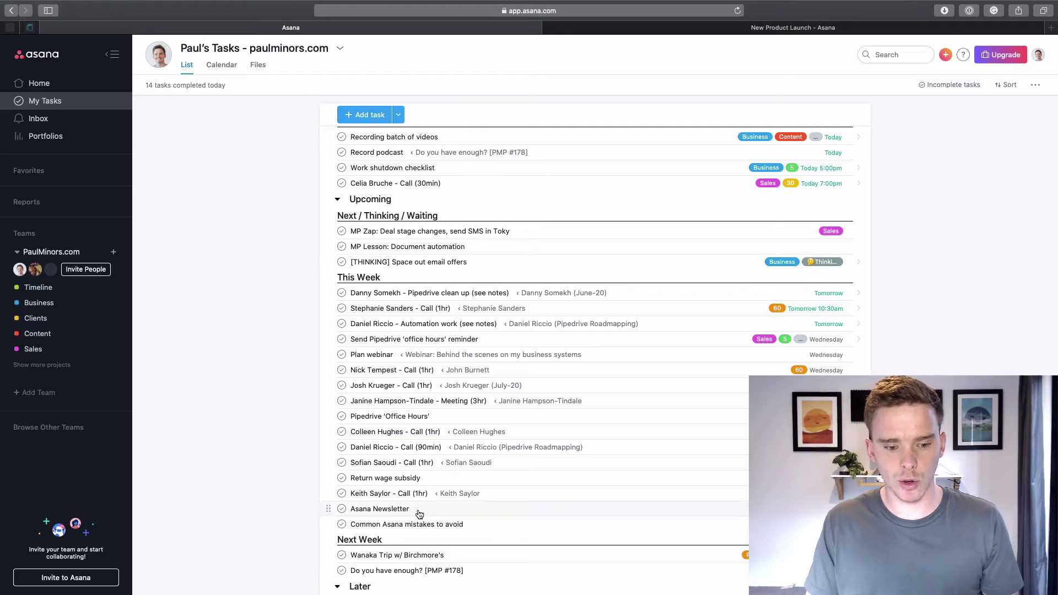
scroll(419, 514, "down", 10)
scroll(374, 391, "up", 8)
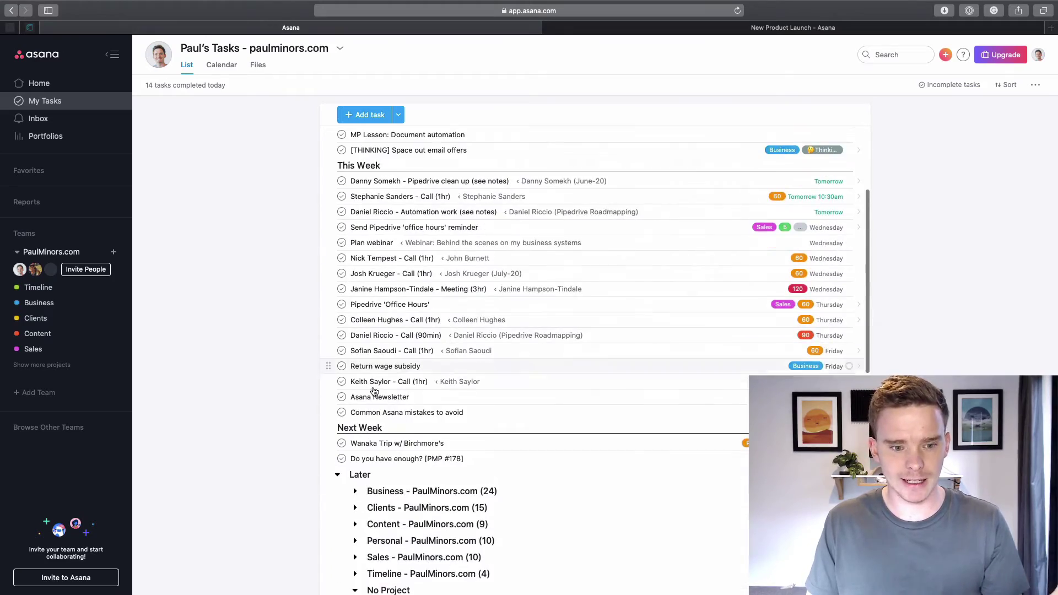
scroll(477, 316, "up", 7)
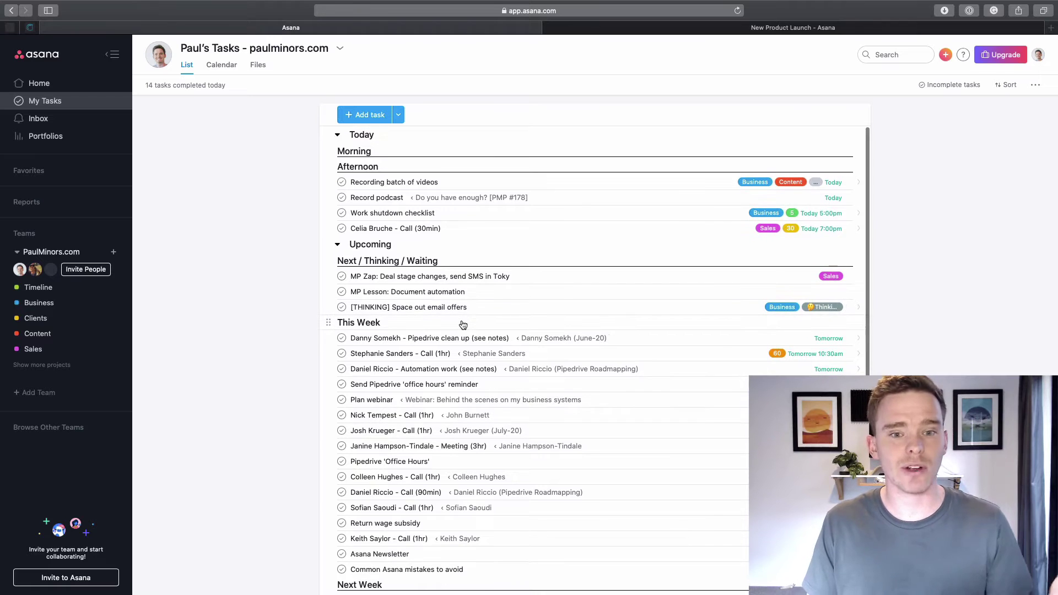
Sort My Tasks by Project and by Due Date to compare the groupings, and return the sorting to None.
left_click(1006, 85)
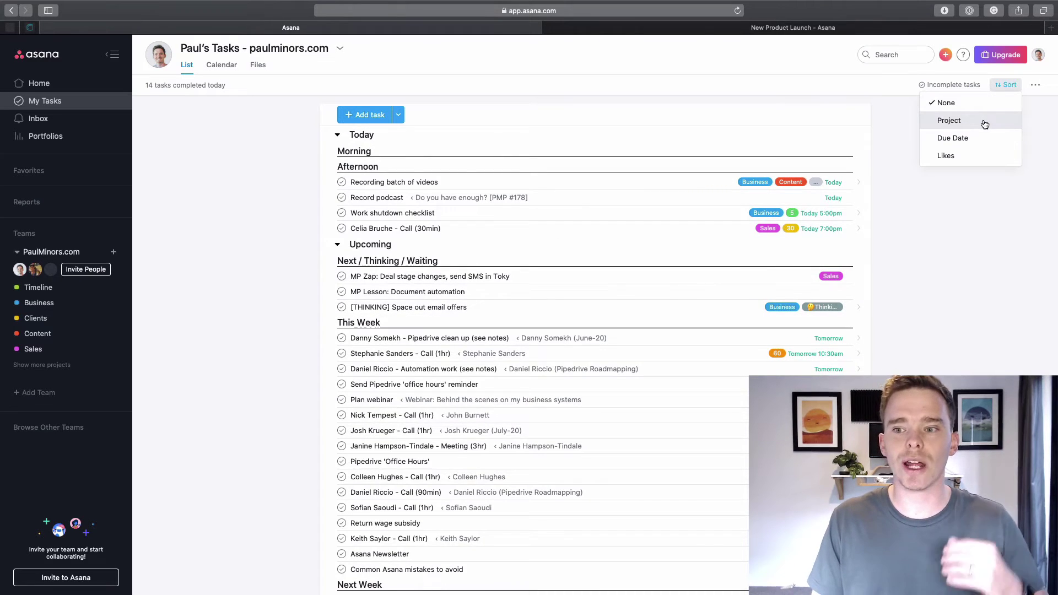
left_click(984, 121)
left_click(997, 85)
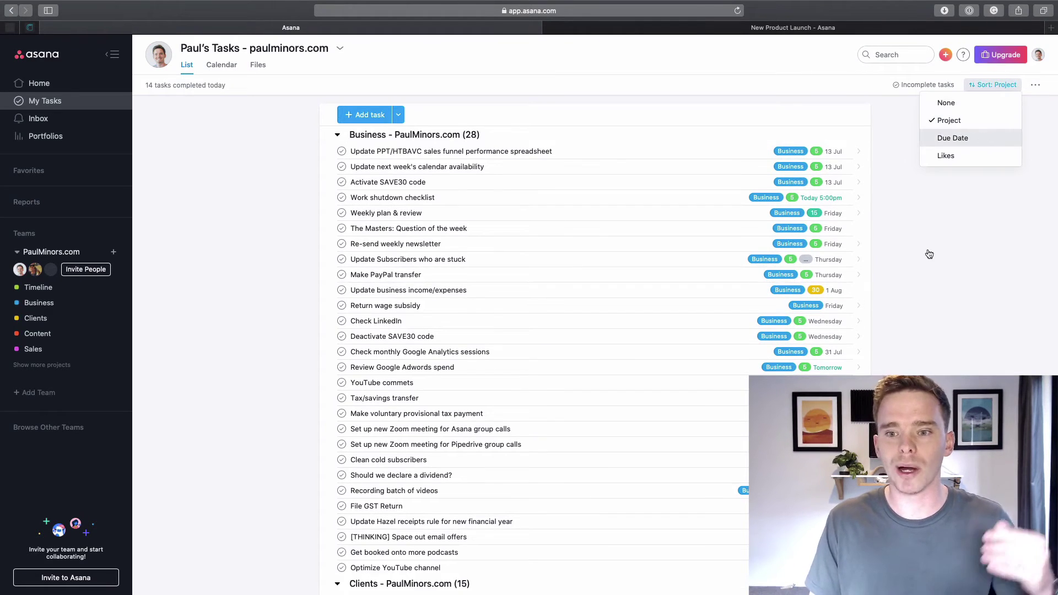
left_click(952, 138)
left_click(970, 85)
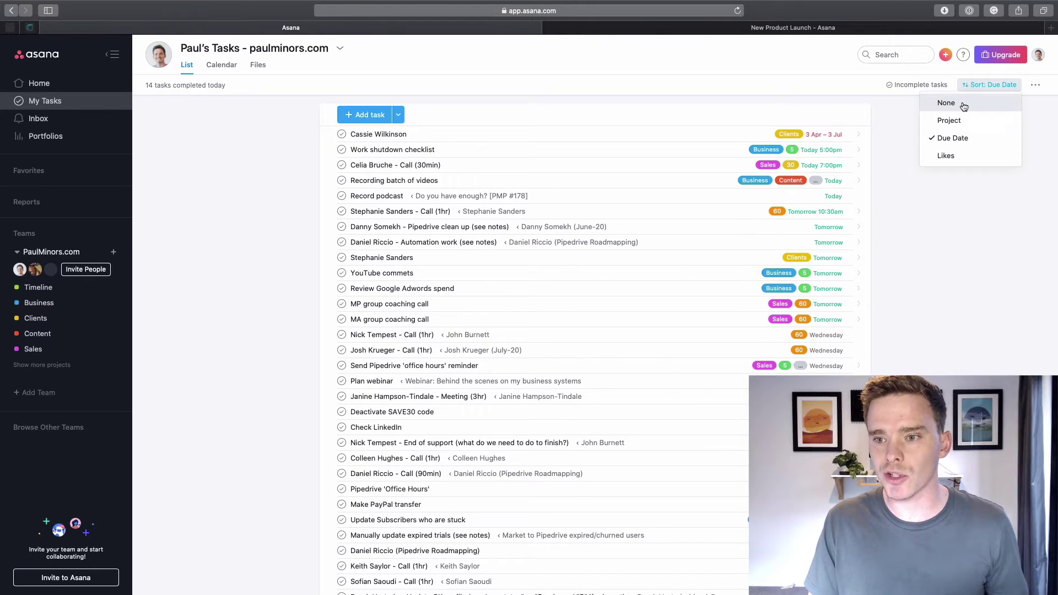
left_click(964, 105)
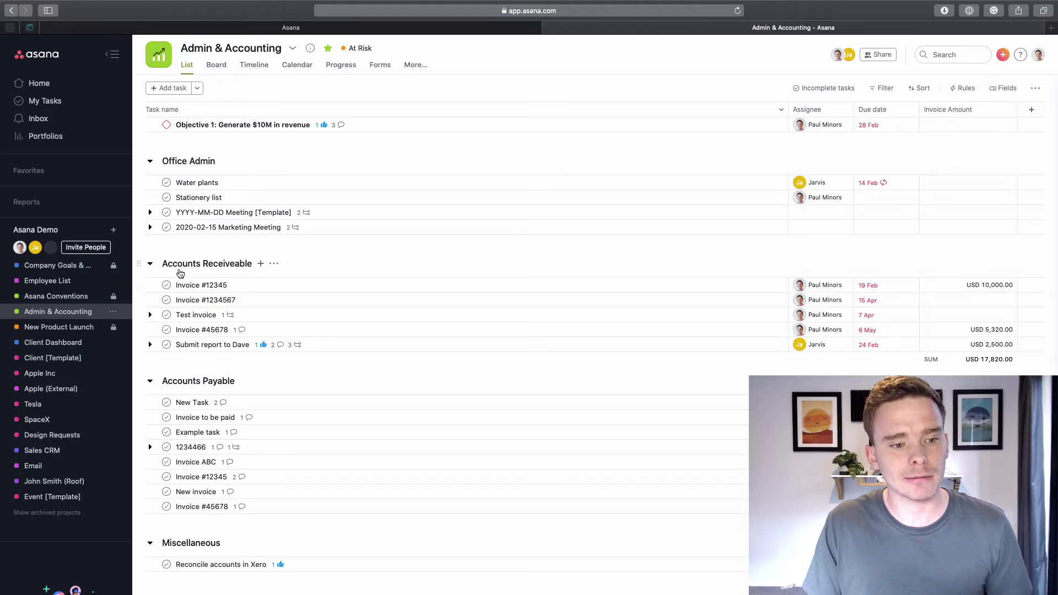
Add a section named Human Resources above Office Admin in the Admin & Accounting project.
scroll(292, 397, "down", 3)
scroll(292, 397, "up", 3)
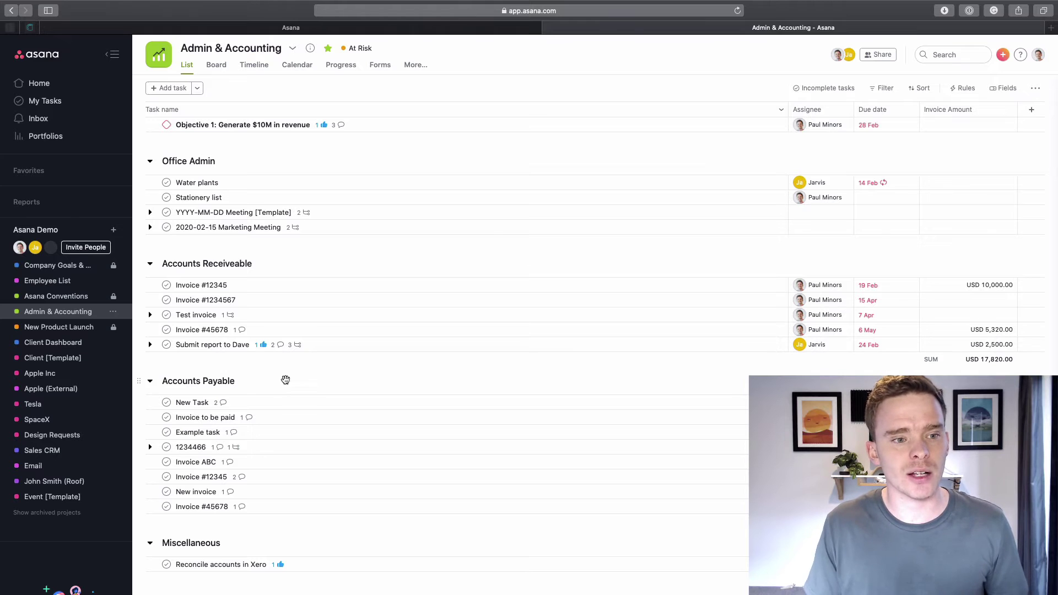
left_click(196, 88)
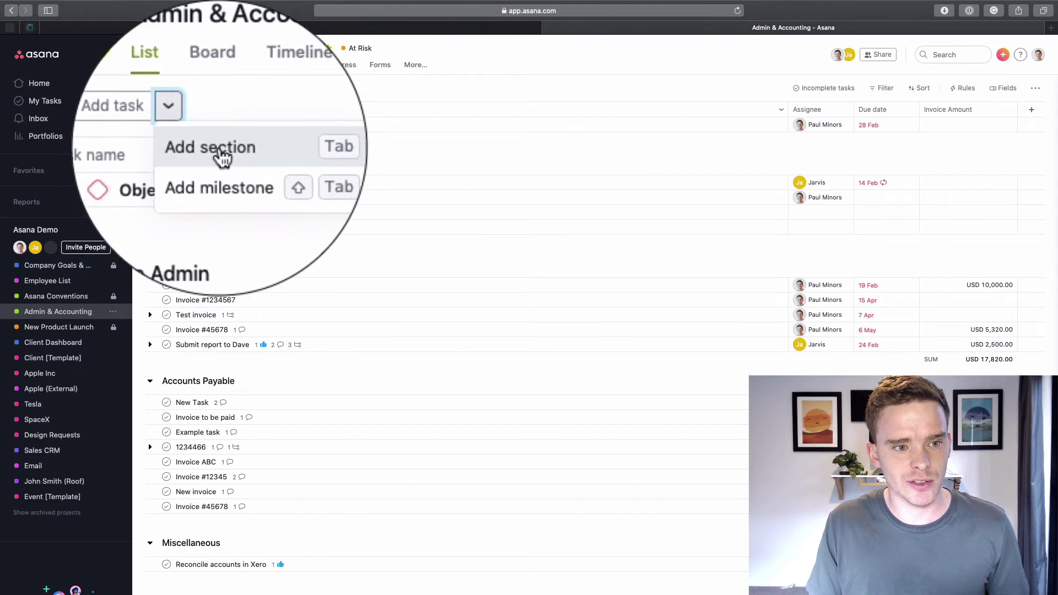
left_click(220, 109)
type("Human")
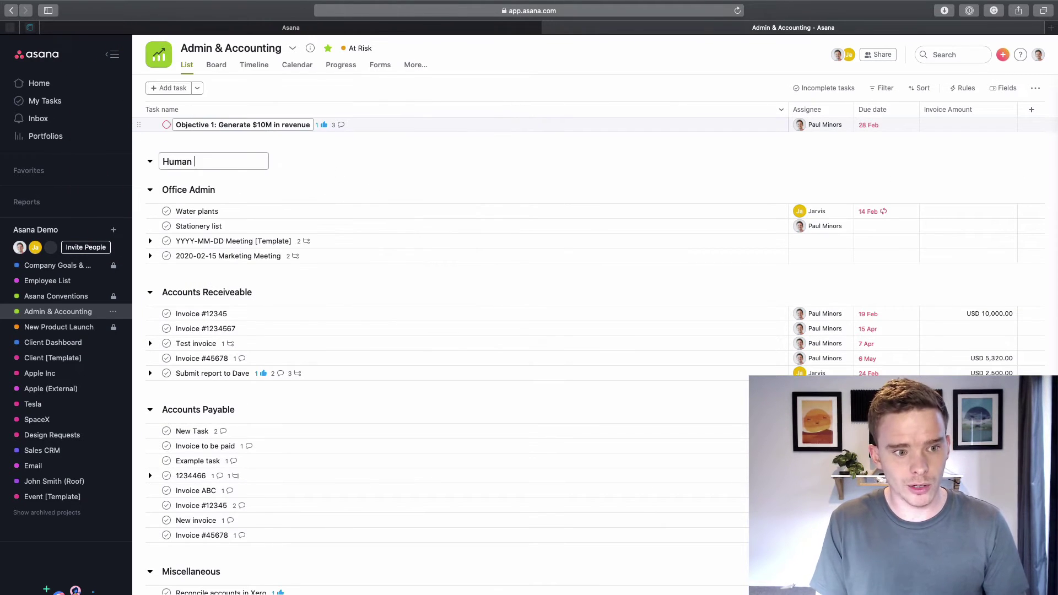
type(" Resources")
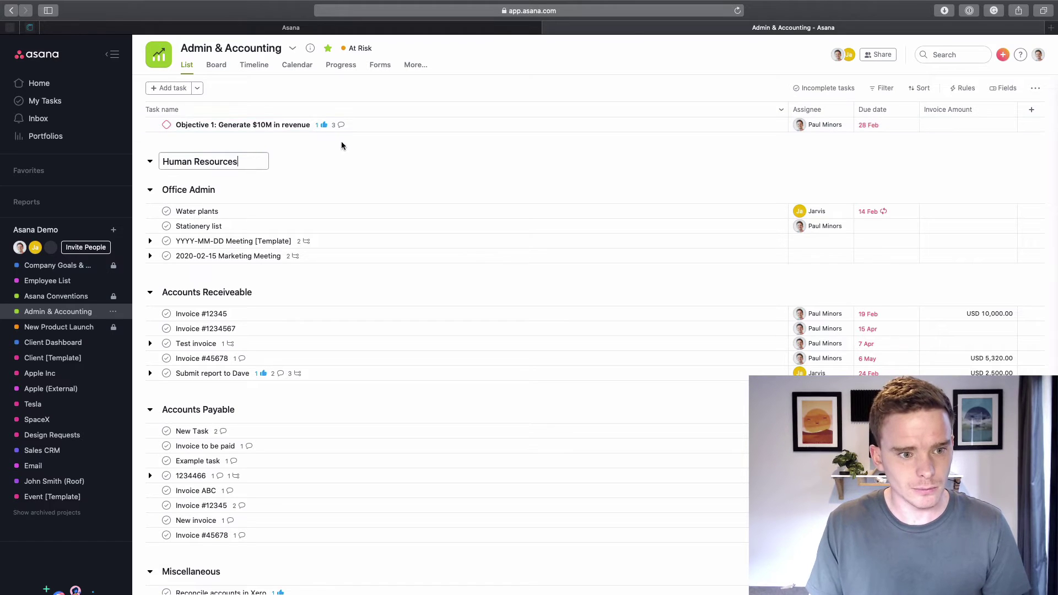
left_click(270, 194)
left_click(197, 190)
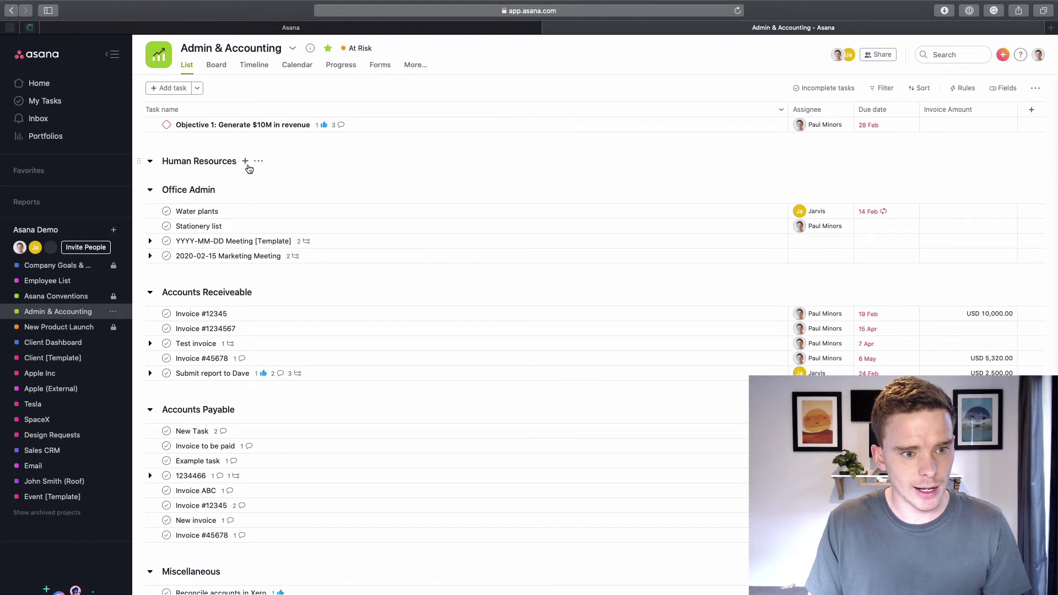
left_click(246, 162)
key("BackSpace")
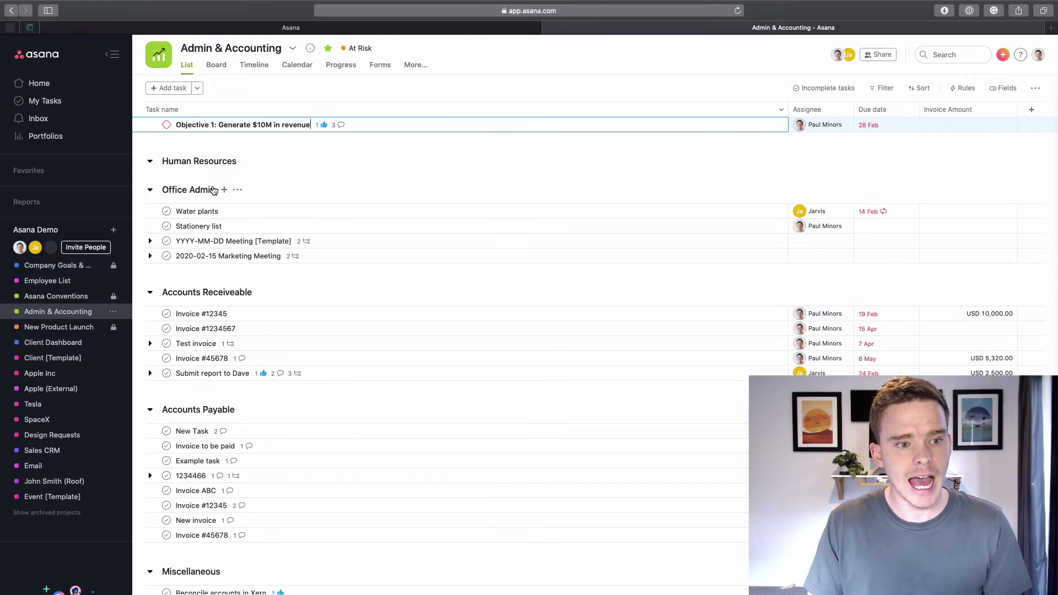
View the Admin & Accounting project as a board, look across its section columns, and return to the list view.
left_click(216, 65)
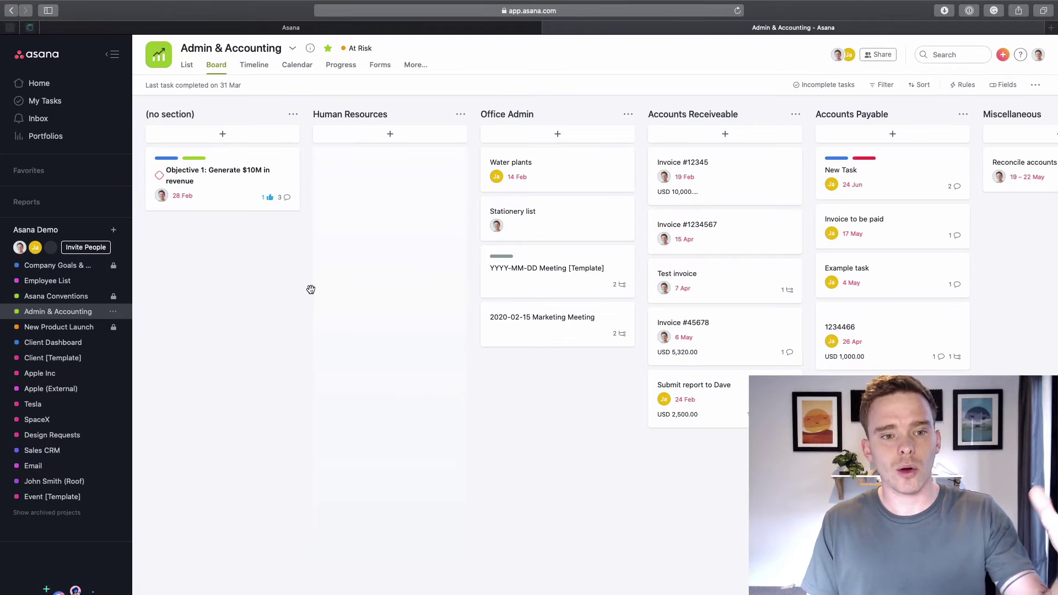
scroll(346, 278, "right", 5)
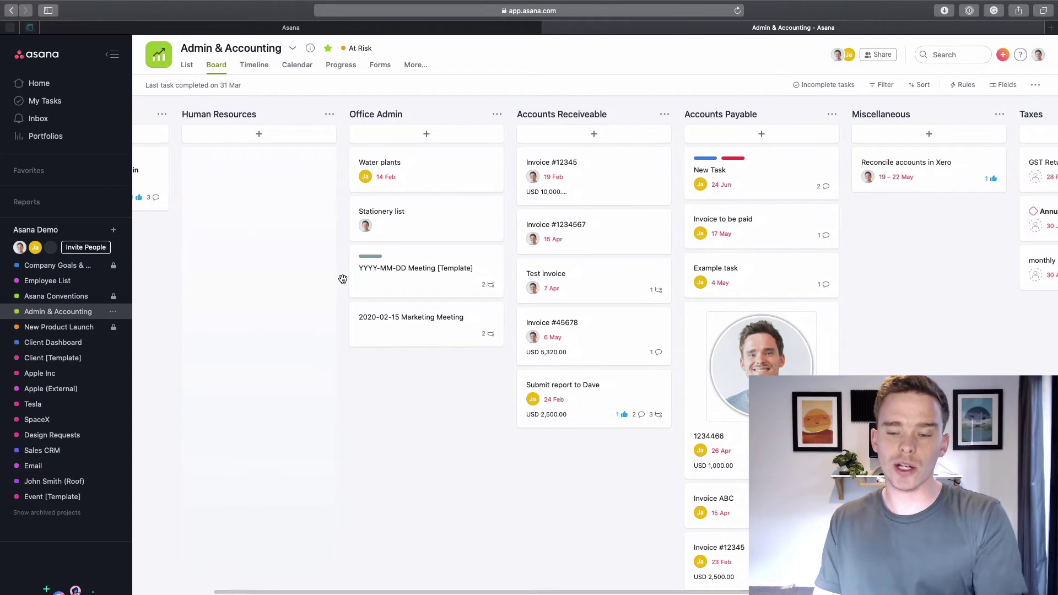
scroll(343, 280, "right", 2)
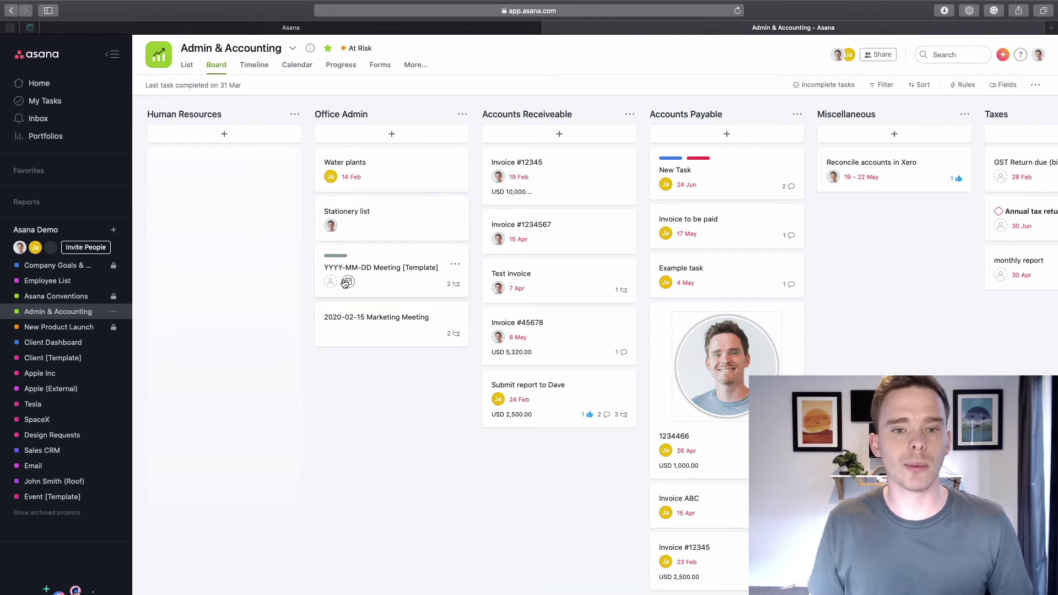
left_click(187, 65)
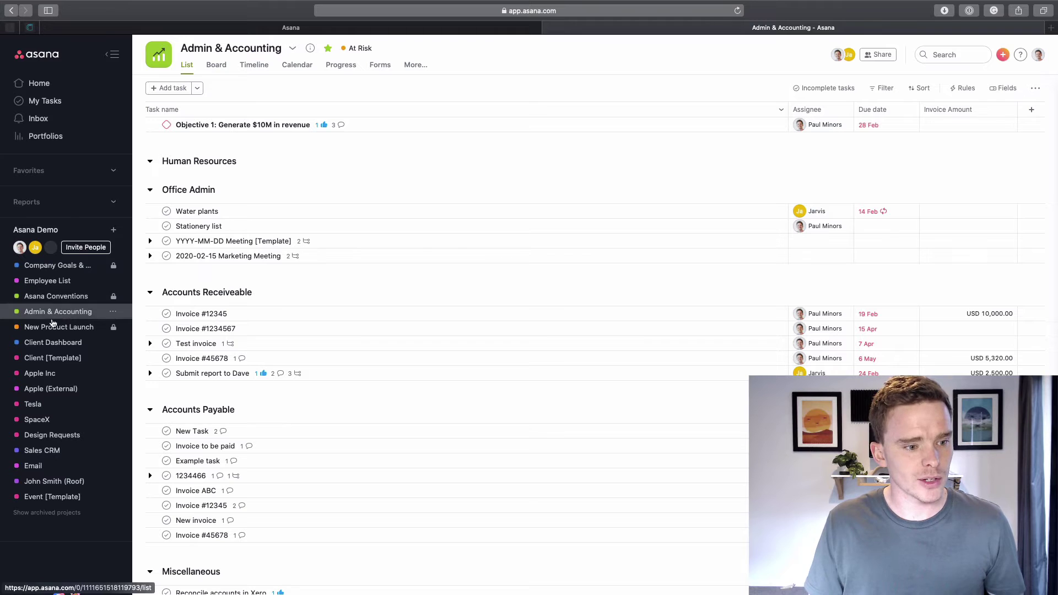
Open the New Product Launch project and sort its tasks by Status.
left_click(132, 327)
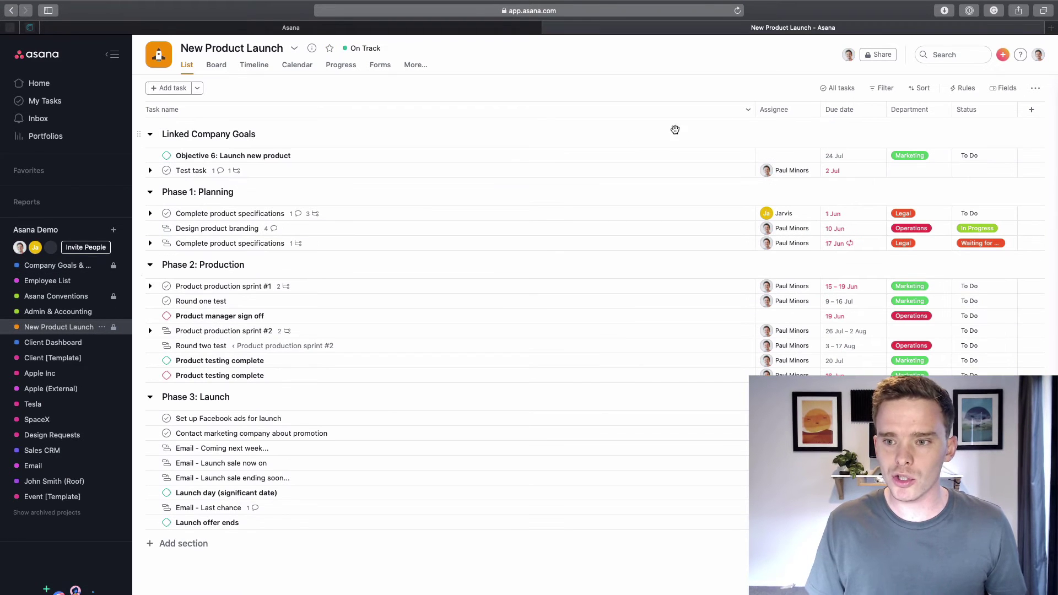
left_click(921, 88)
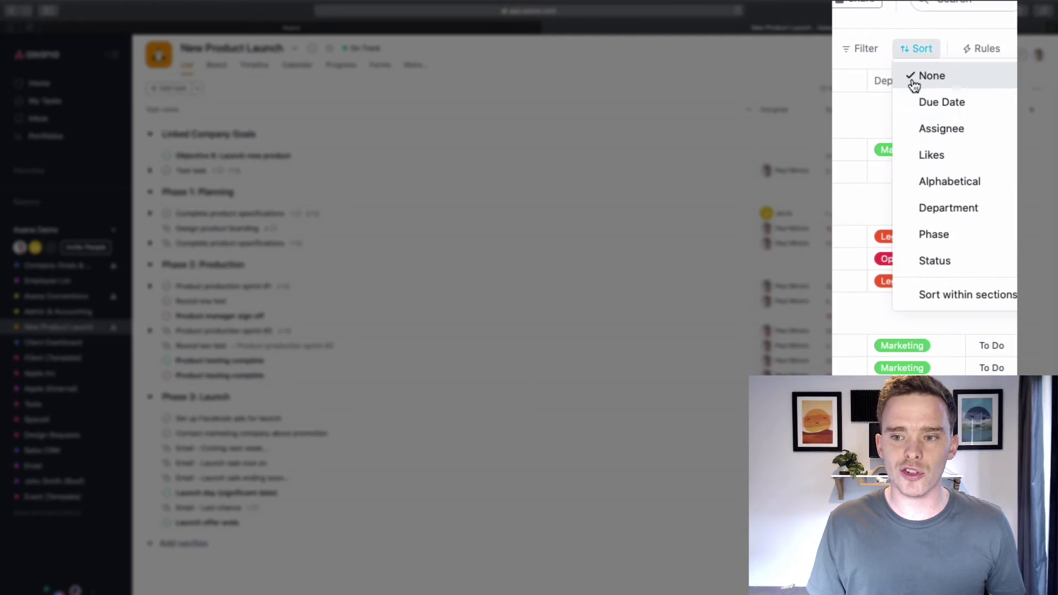
left_click(937, 263)
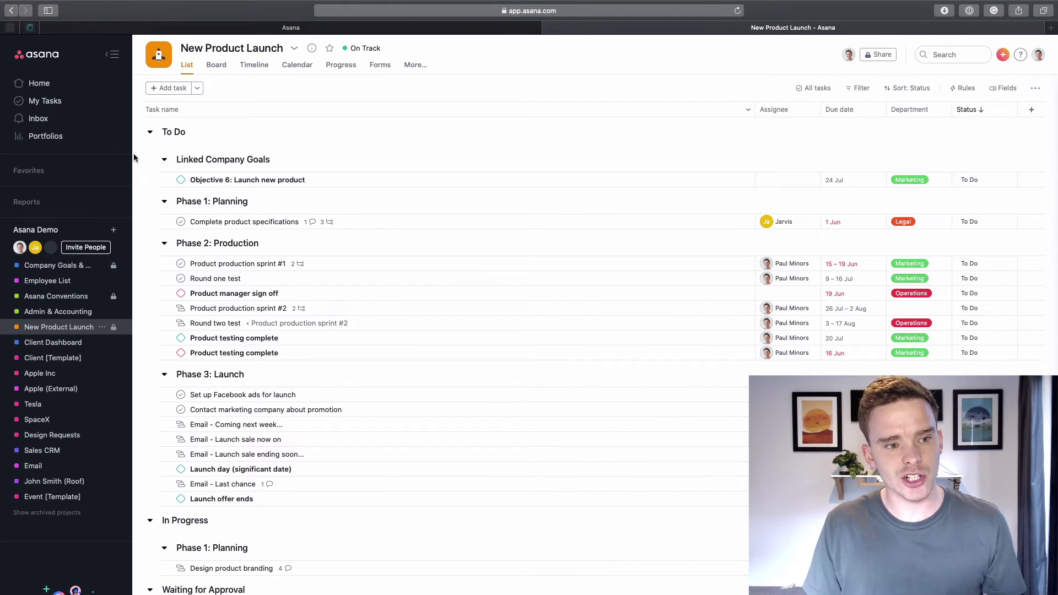
Collapse and re-expand the status groups to look through the sorted tasks, and clear the Status sorting.
left_click(149, 133)
left_click(150, 161)
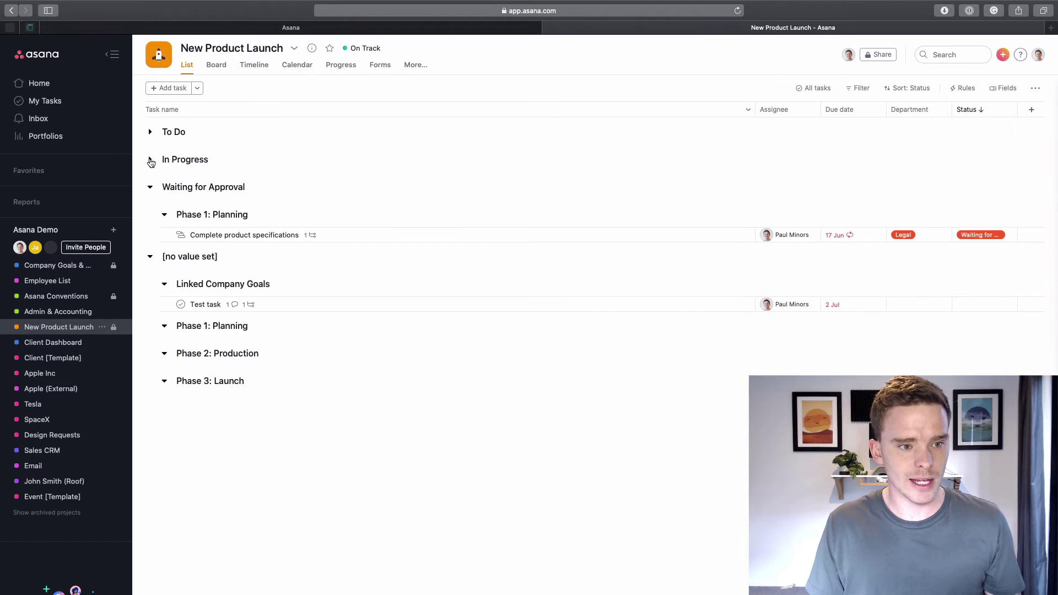
left_click(151, 188)
left_click(150, 188)
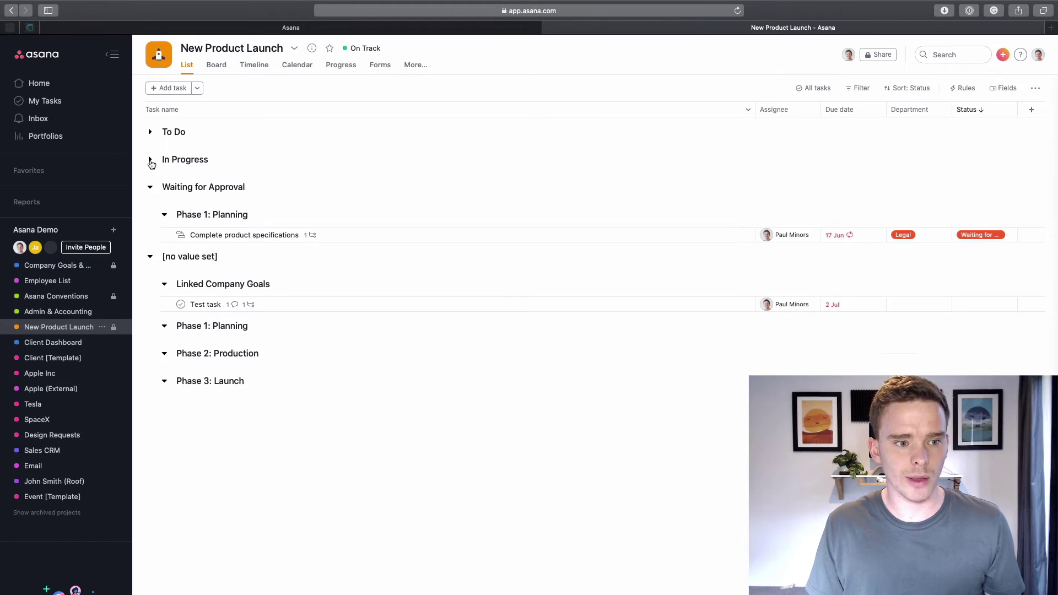
left_click(150, 160)
left_click(150, 133)
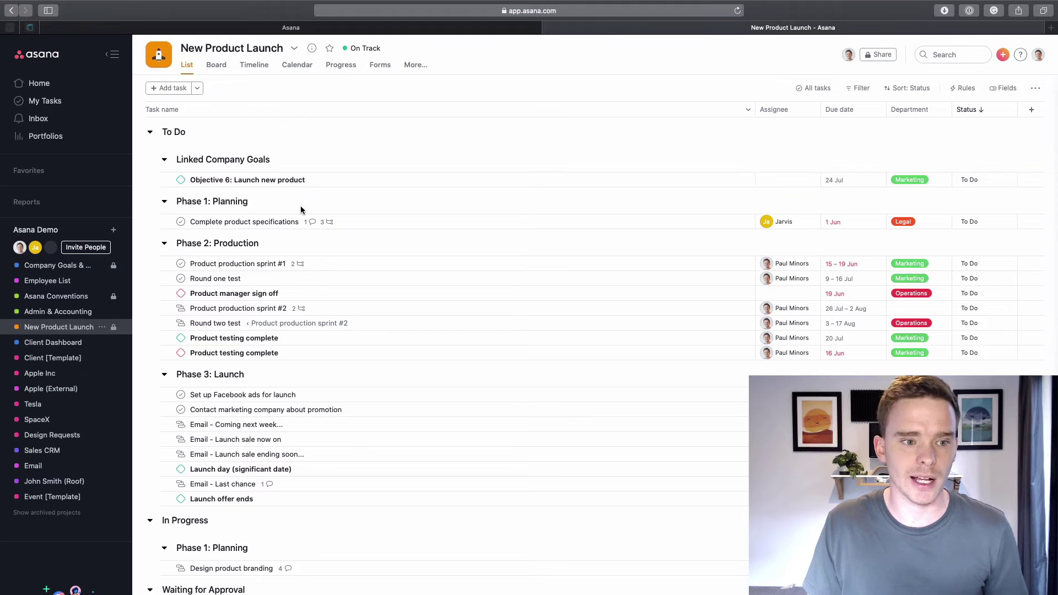
scroll(300, 208, "down", 3)
scroll(301, 208, "up", 3)
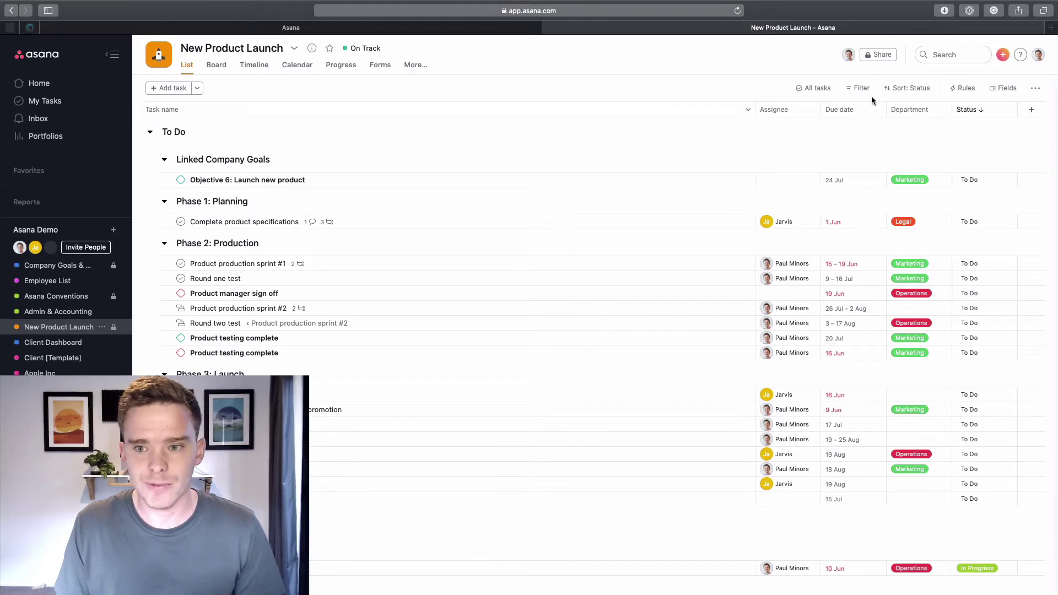
left_click(917, 89)
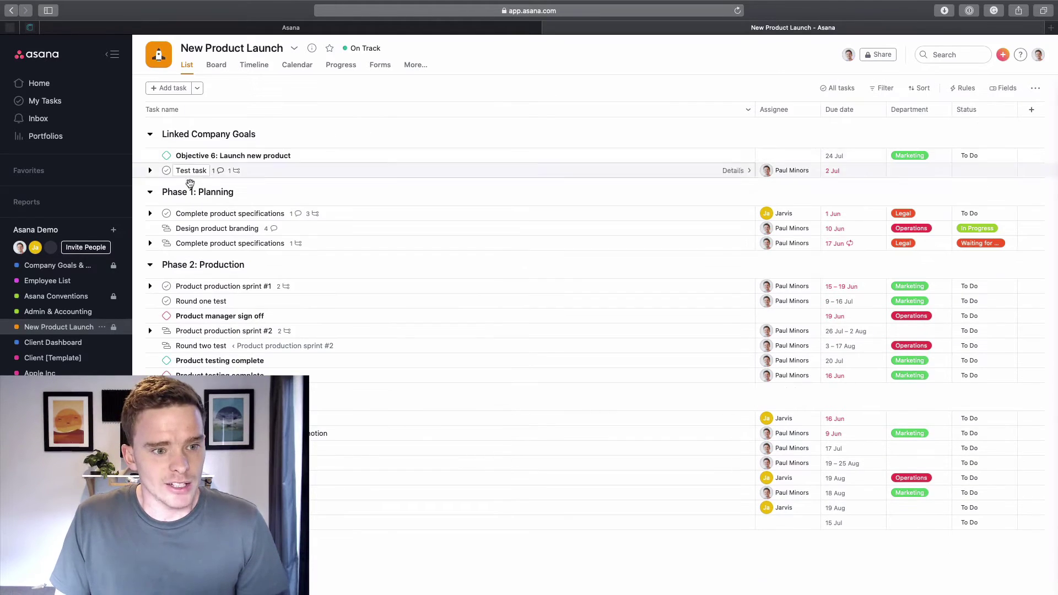
Add a heading named Section at the end of the subtasks in Phase 1's first Complete product specifications task.
left_click(265, 214)
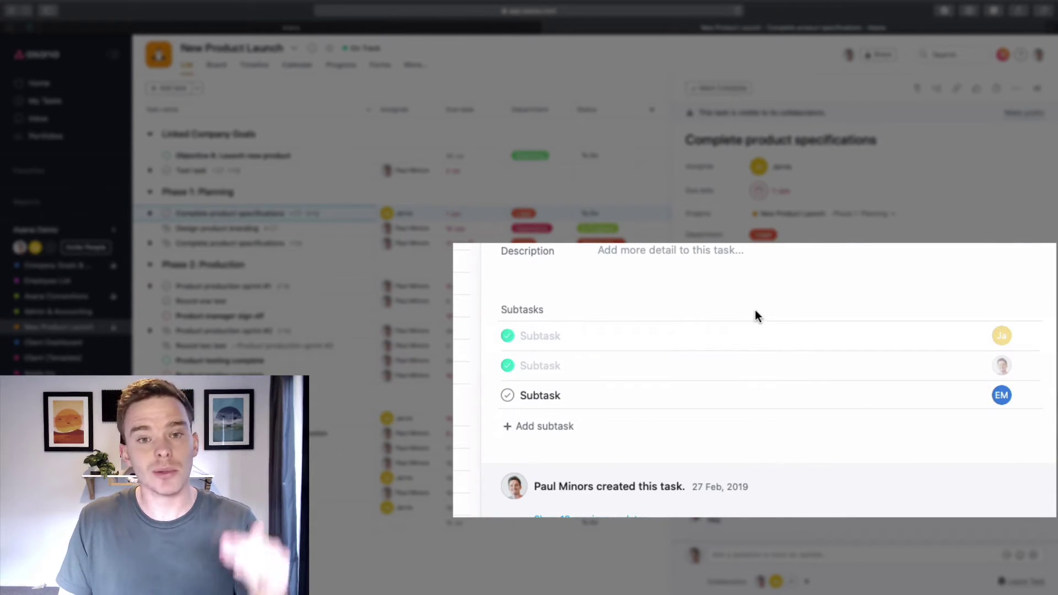
scroll(748, 306, "down", 2)
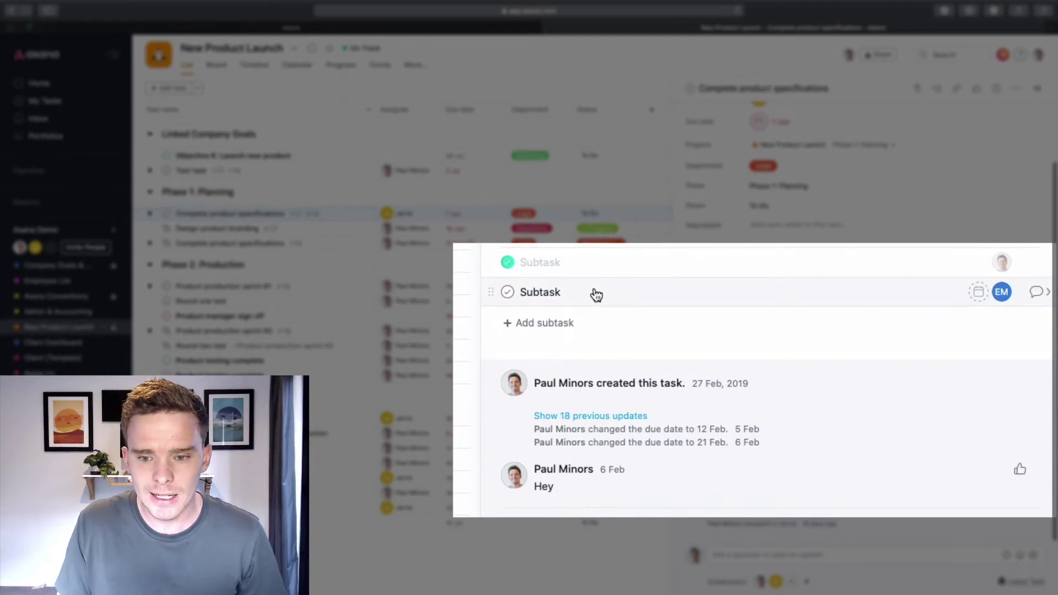
left_click(592, 292)
key("Return")
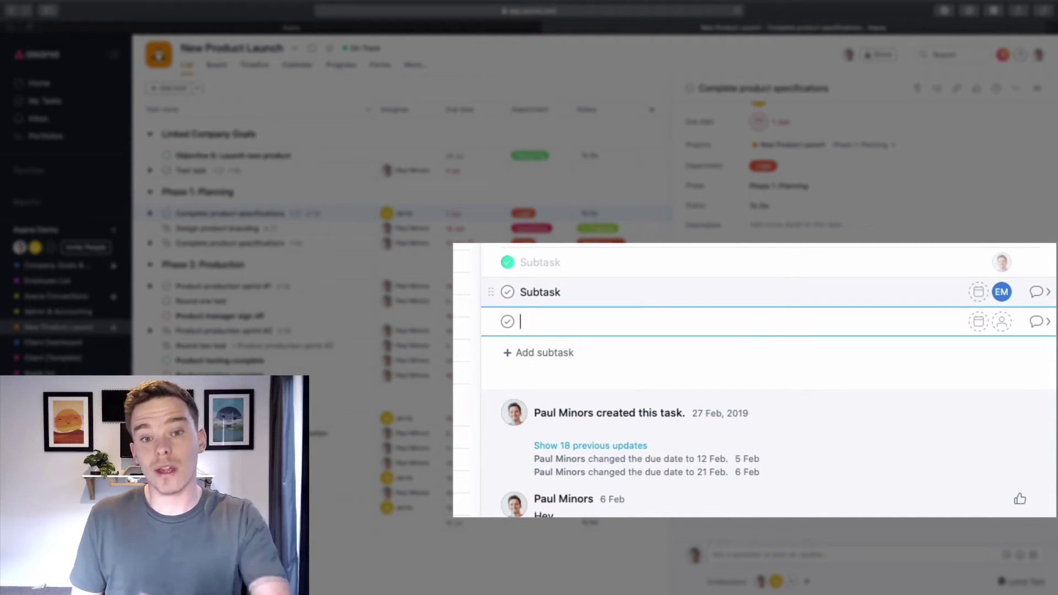
key("tab+n")
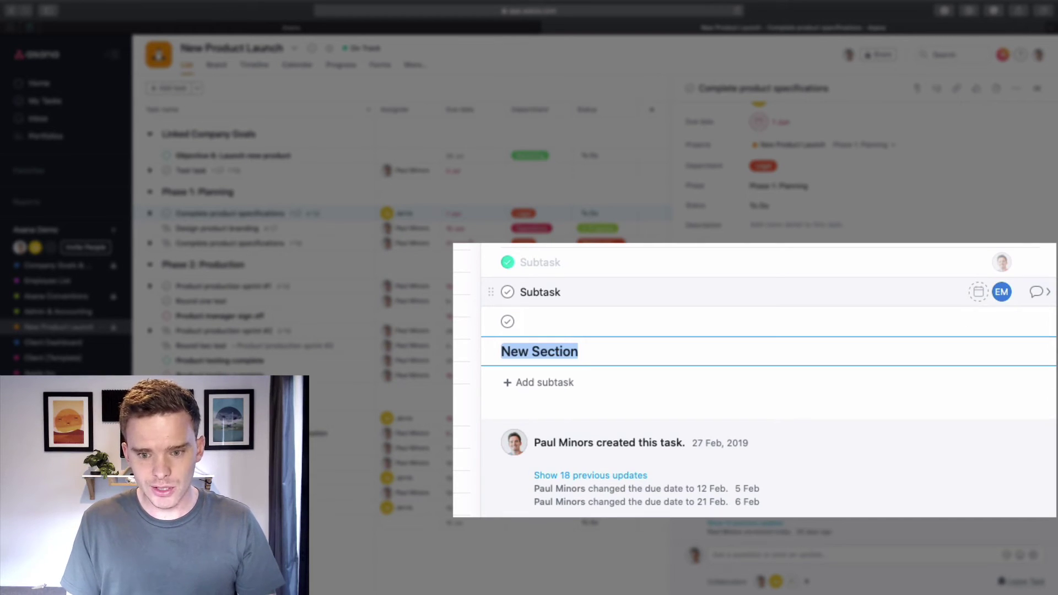
type("Se")
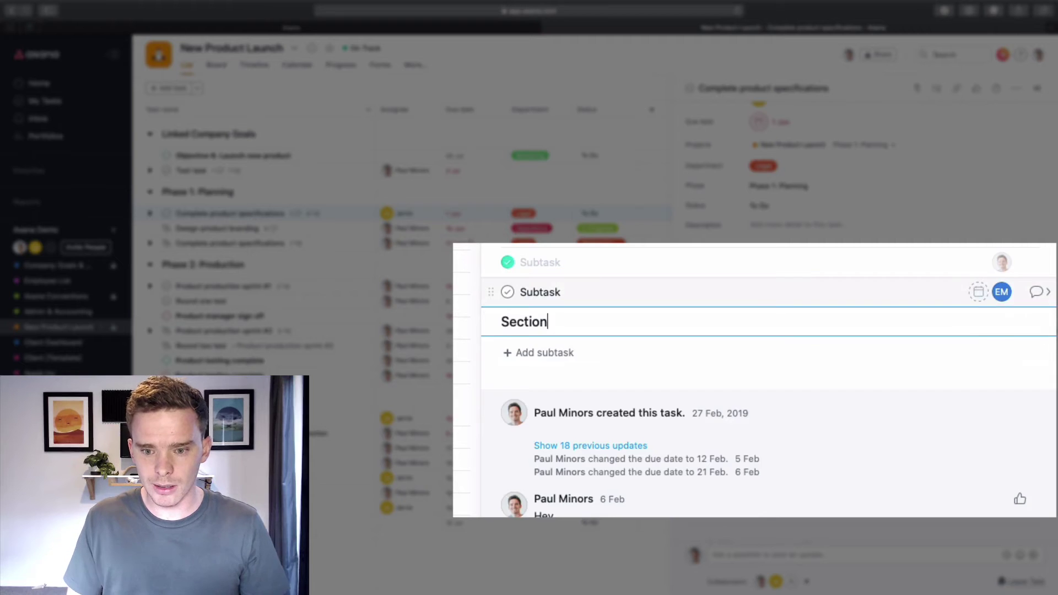
Add a blank subtask and a second heading named Section, and regroup the existing subtasks under the two headings.
key("Return")
key("tab+n")
type("Section")
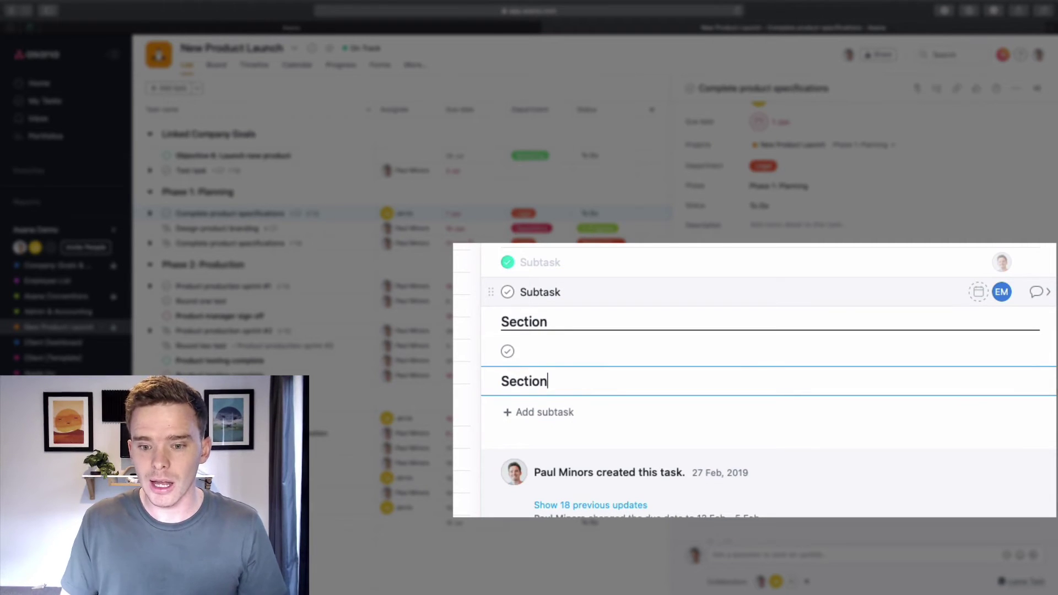
key("Up")
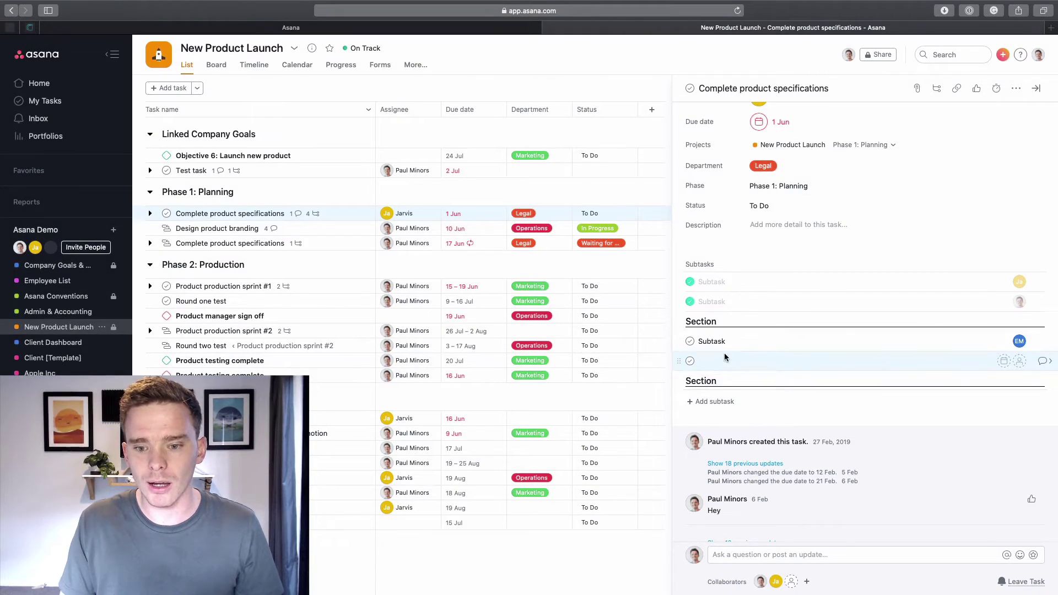
left_click_drag(686, 309, 756, 386)
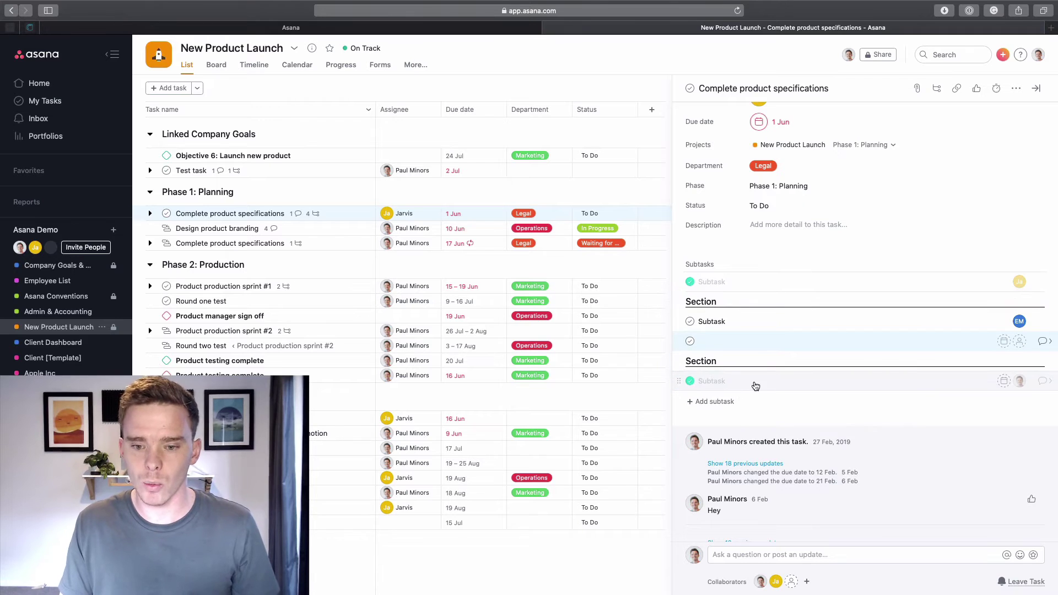
Open the details of the incomplete subtask and start a blank nested subtask inside it.
left_click(783, 323)
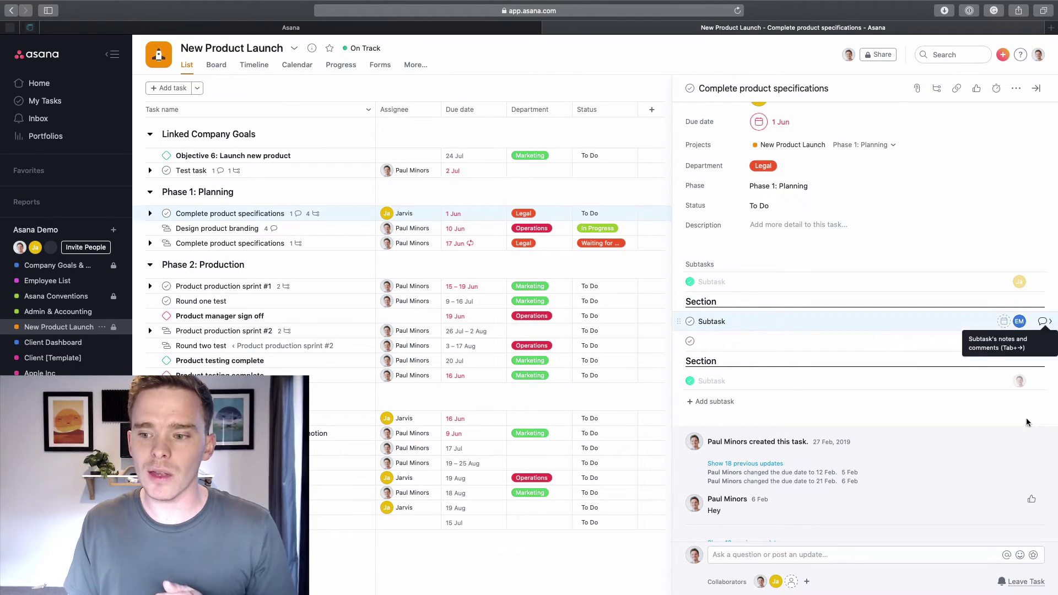
left_click(1051, 322)
key("Tab")
key("s")
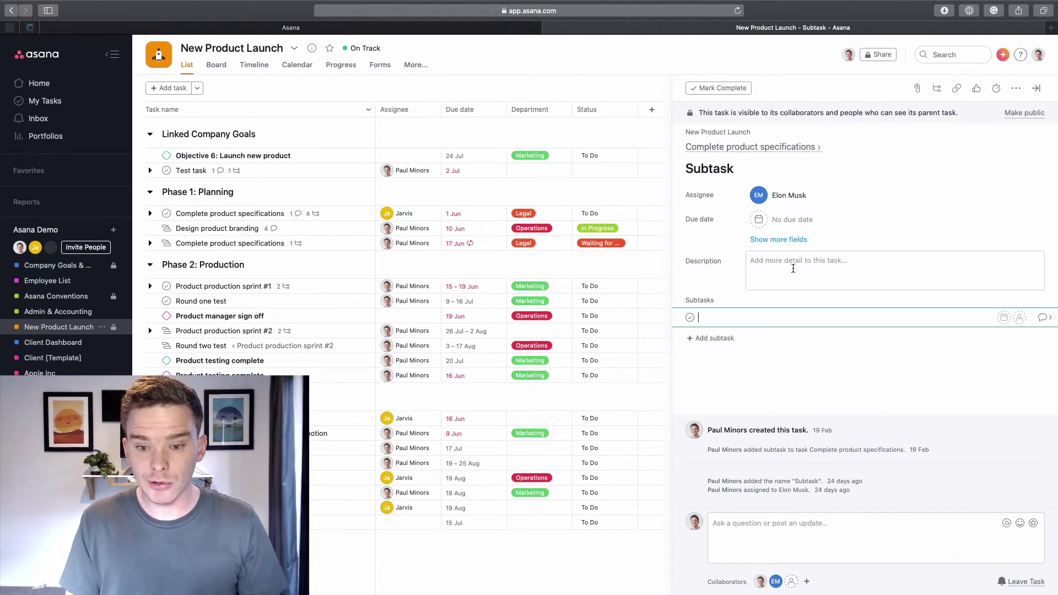
left_click(806, 378)
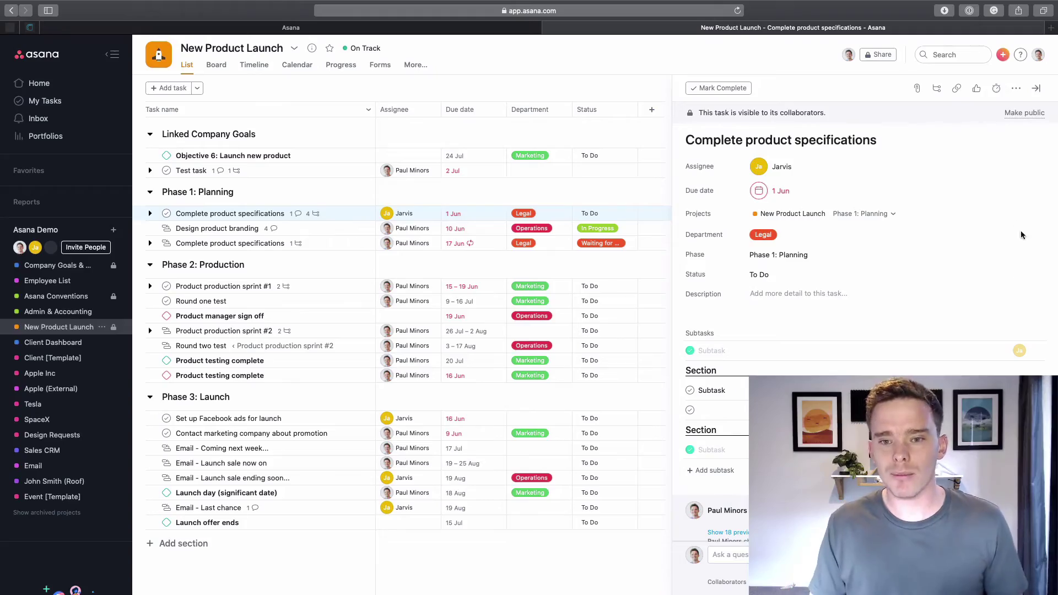
Close the task details and show the New Product Launch project as a board.
left_click(1036, 88)
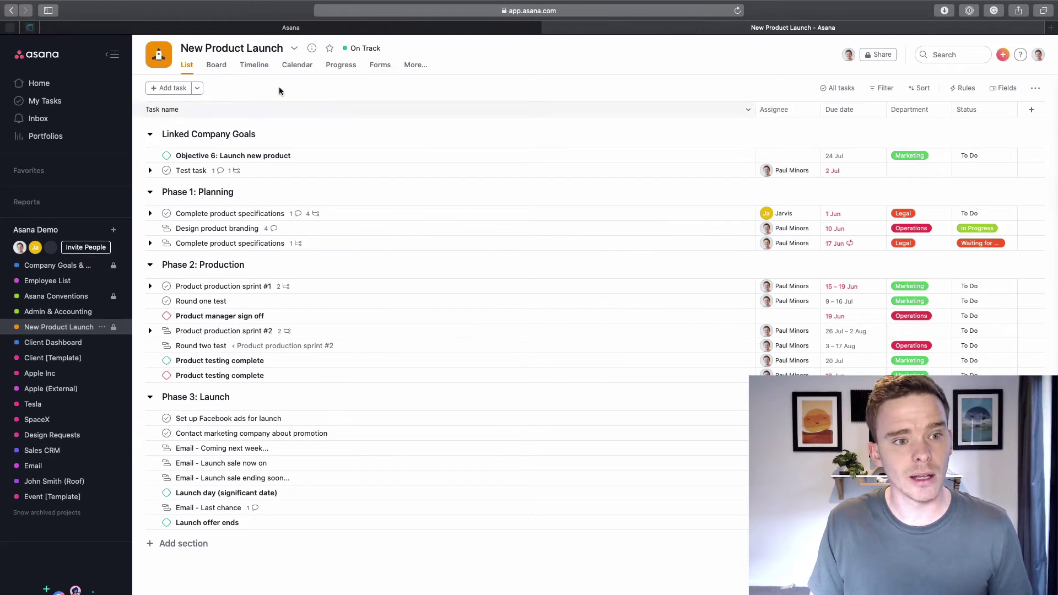
left_click(216, 64)
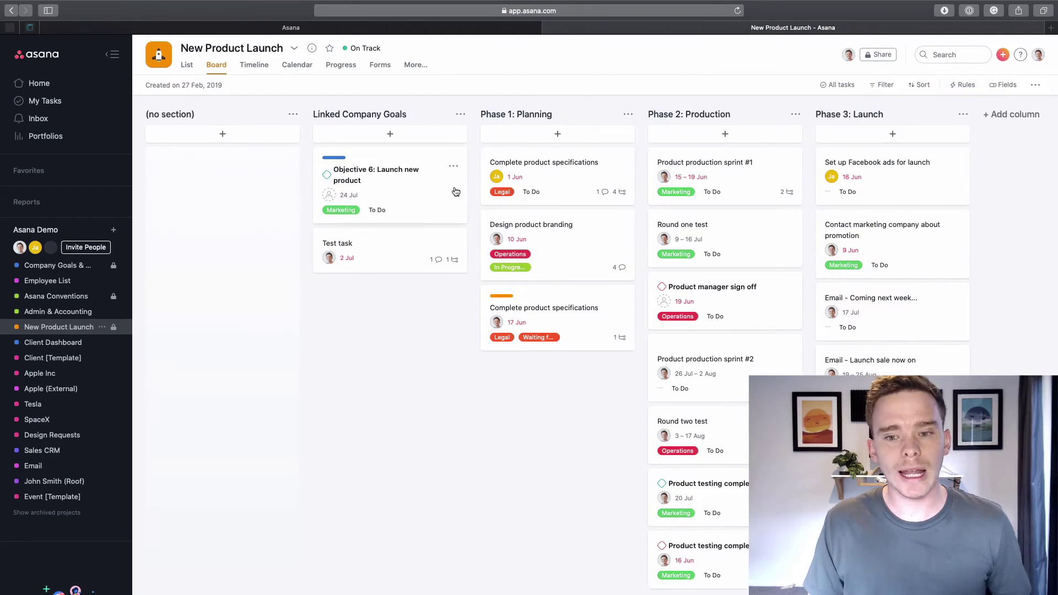
Look through the project's board columns and examine its scheduled tasks and dependencies in the timeline view.
scroll(455, 190, "right", 3)
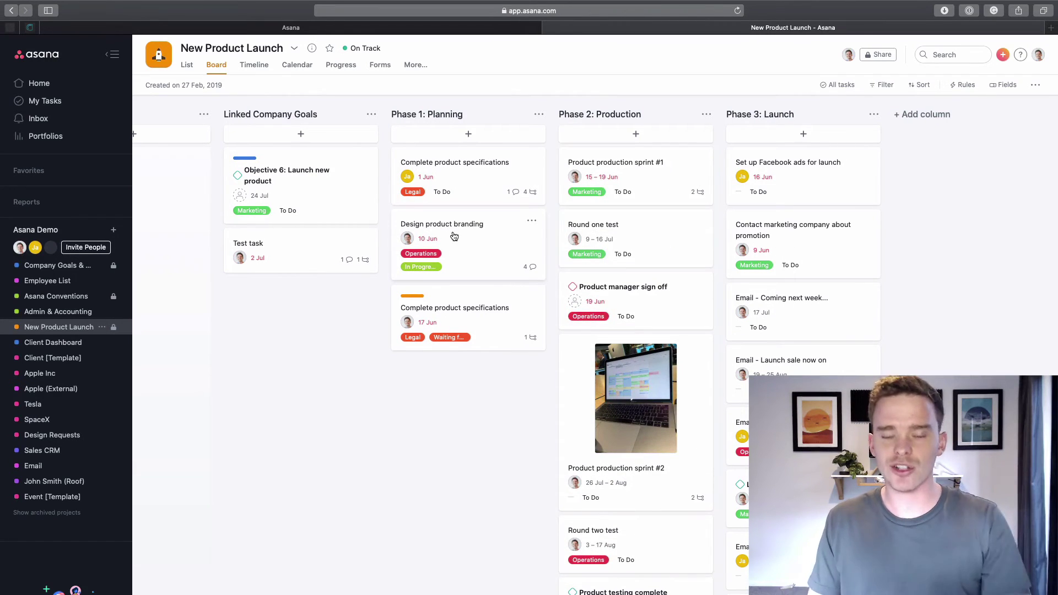
left_click(254, 64)
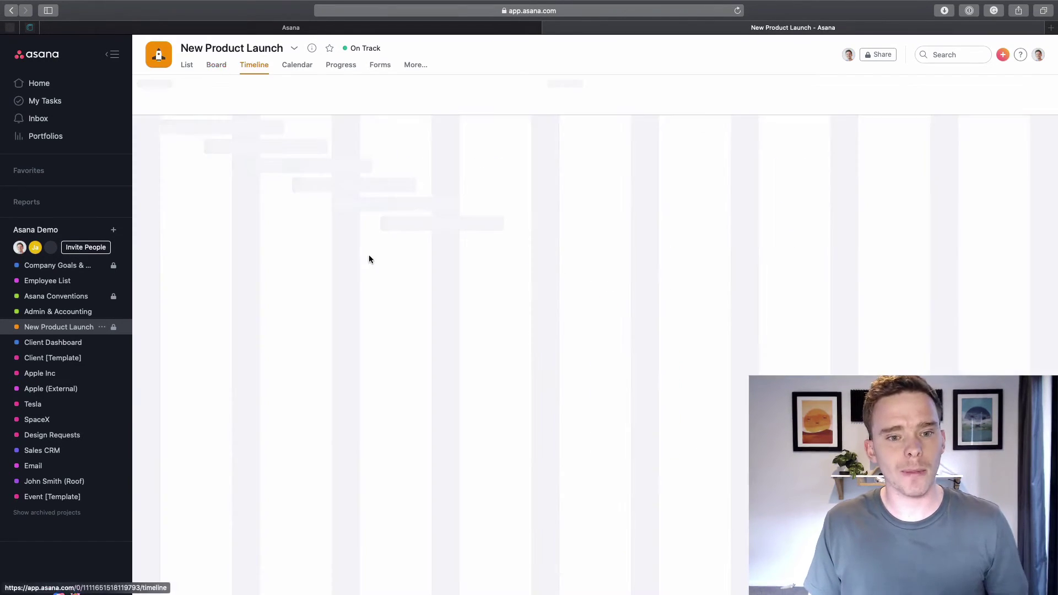
scroll(547, 263, "right", 8)
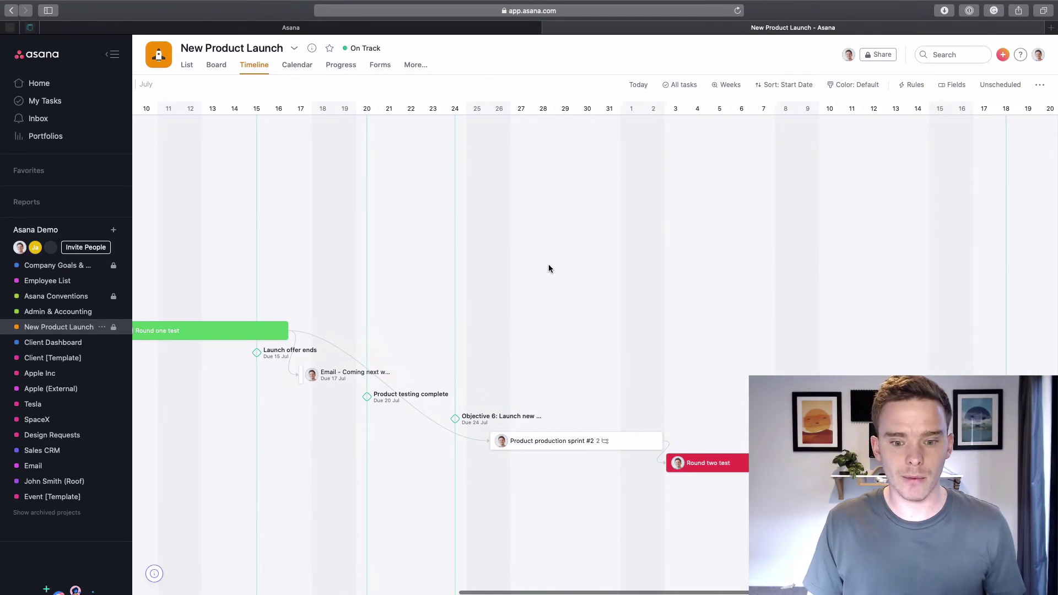
scroll(589, 258, "left", 8)
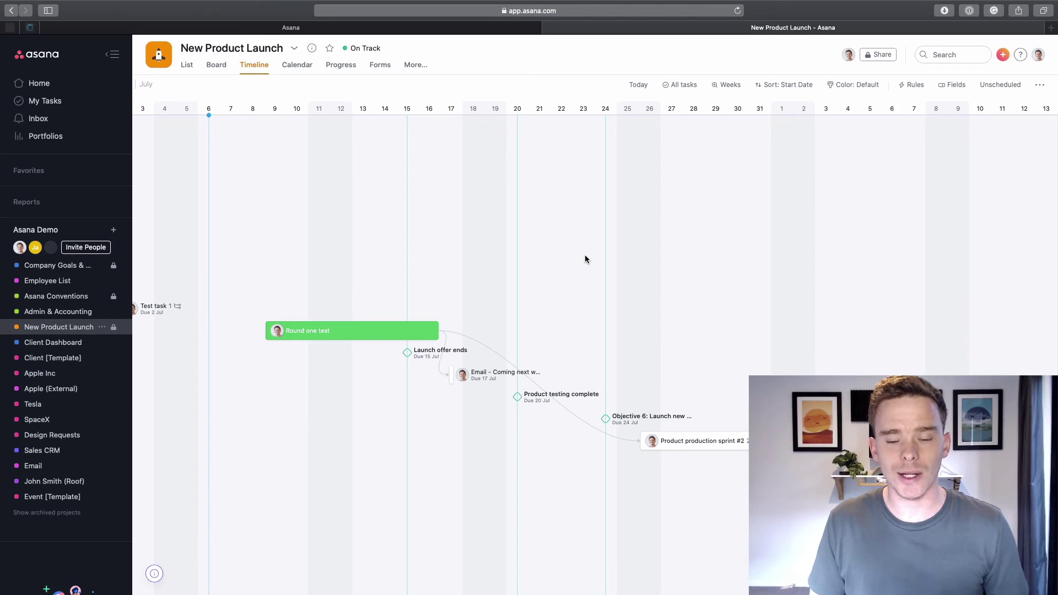
Show the New Product Launch project as a calendar with weekends displayed, and look through its scheduled tasks.
left_click(297, 65)
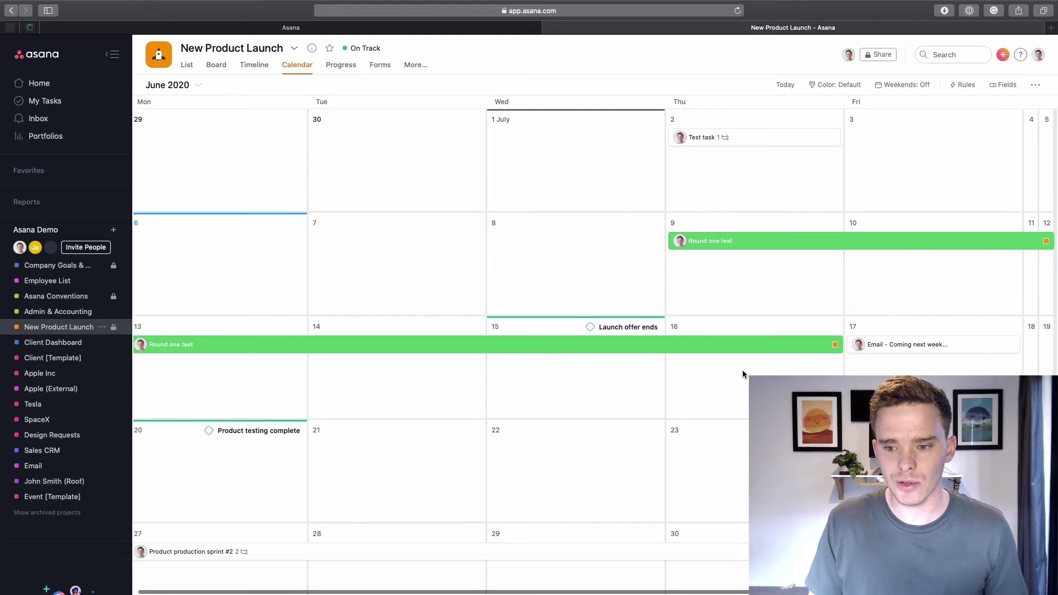
scroll(742, 374, "down", 5)
left_click(1046, 303)
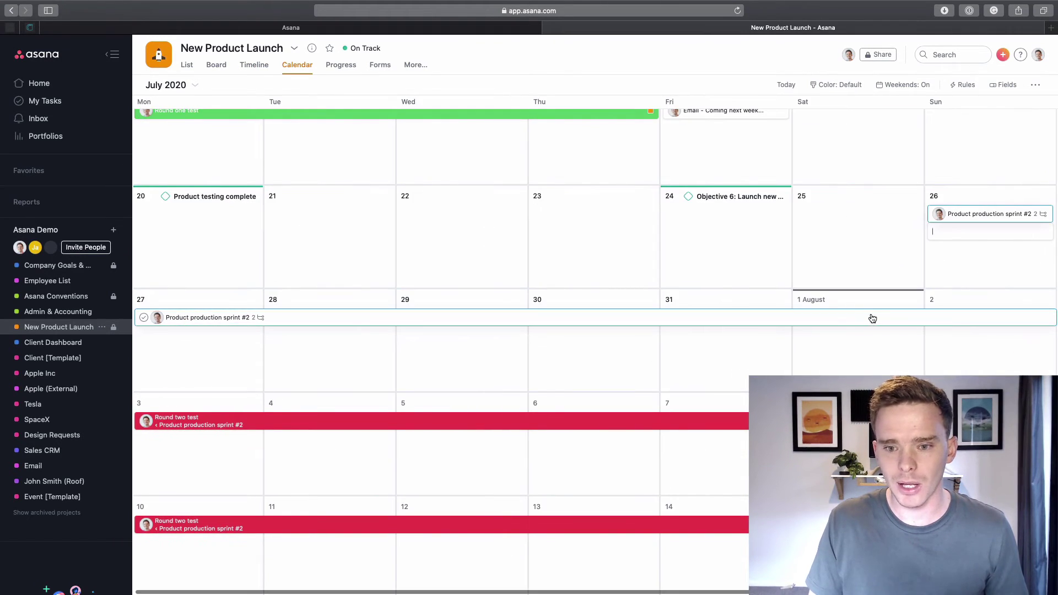
scroll(870, 318, "up", 5)
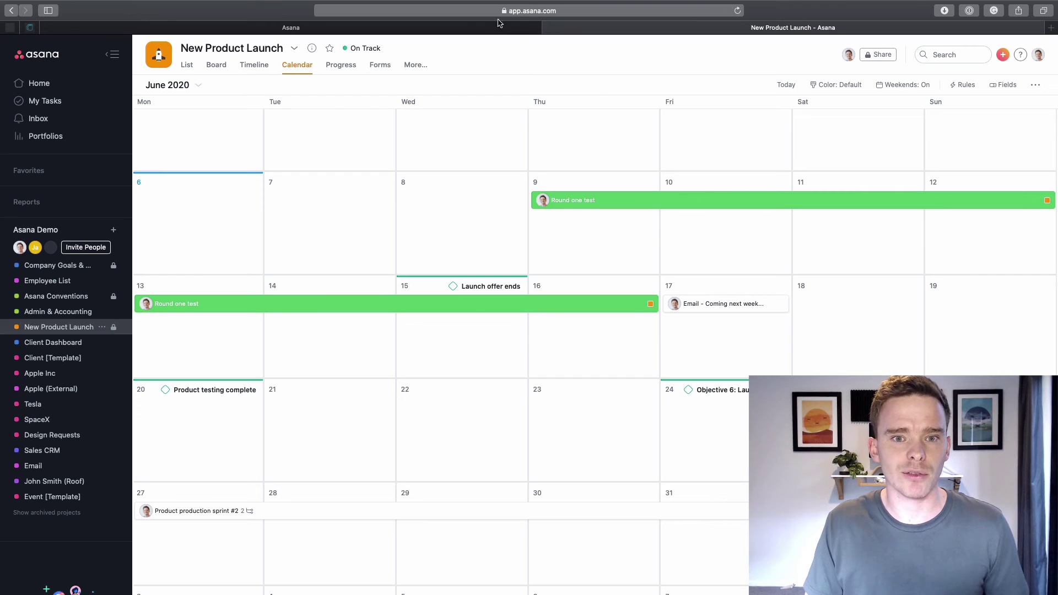
Switch to the other browser tab's workspace, view the Content project's calendar, and open the Timeline project.
left_click(482, 30)
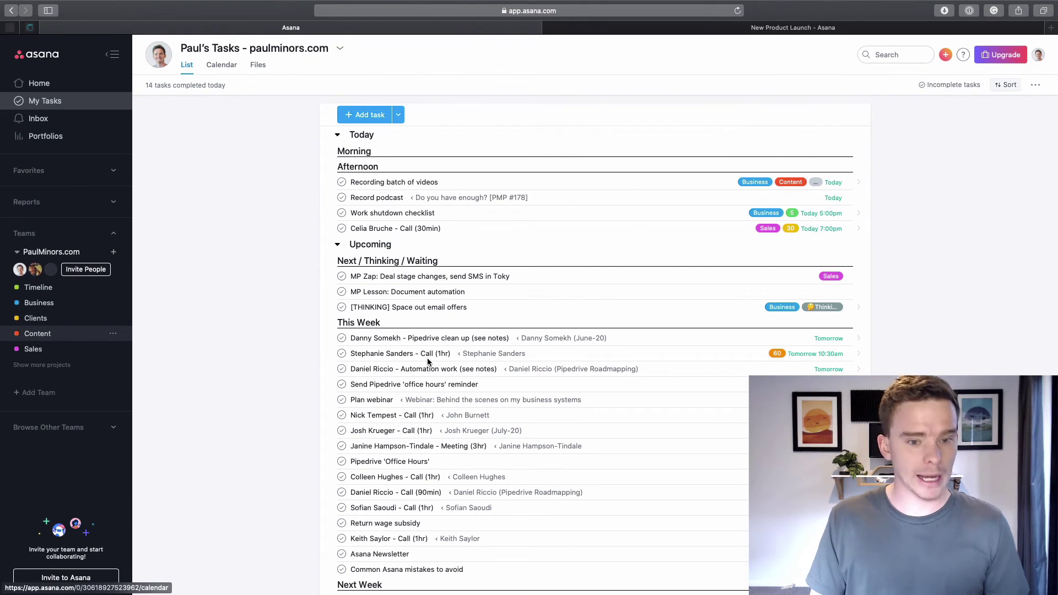
left_click(38, 333)
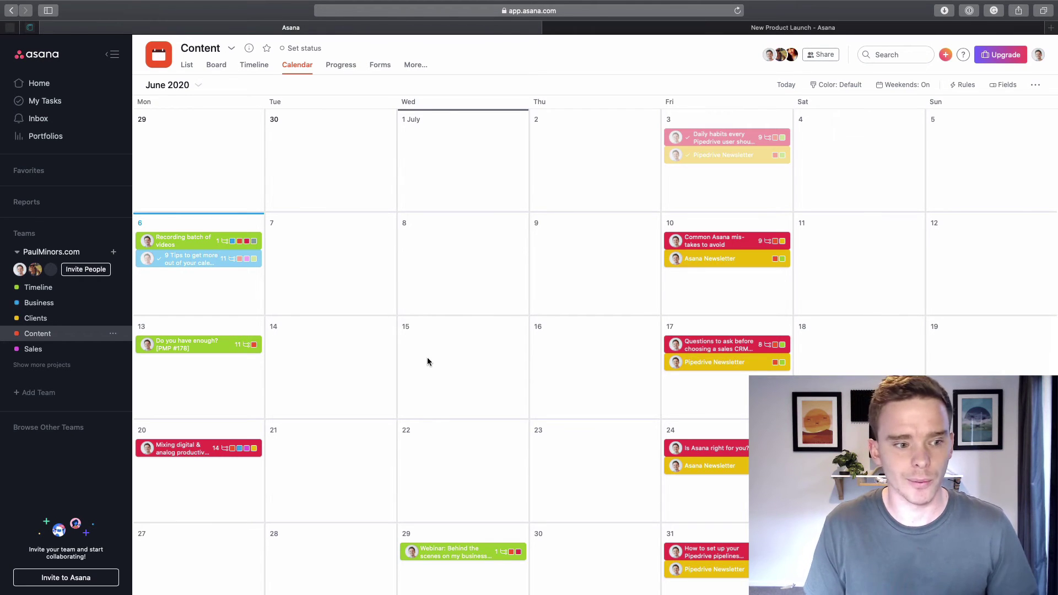
left_click(39, 287)
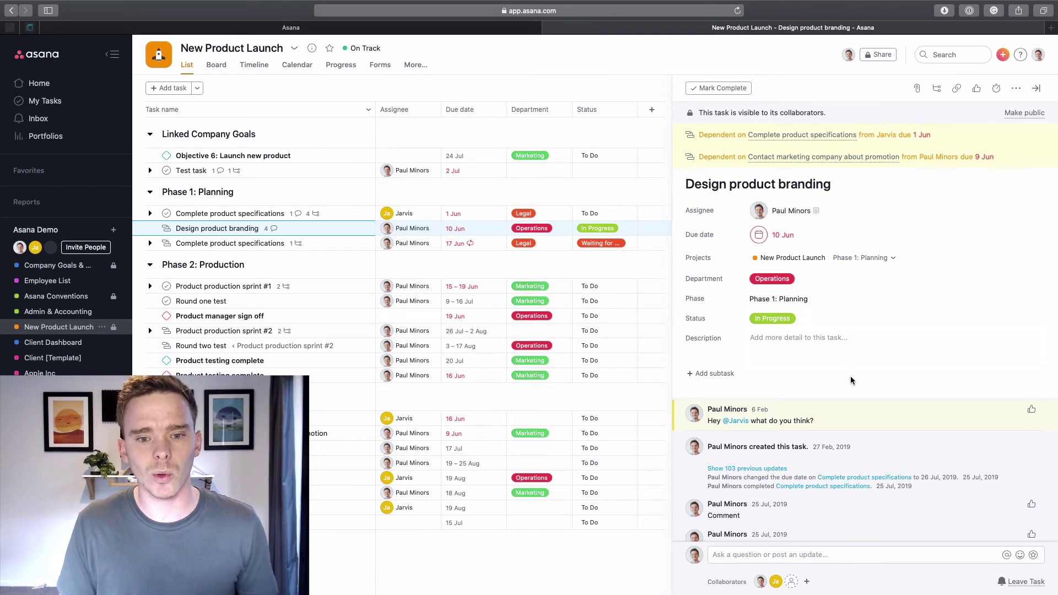
View the details of the Round two test task and of the Email - Launch sale now on task.
mouse_move(388, 331)
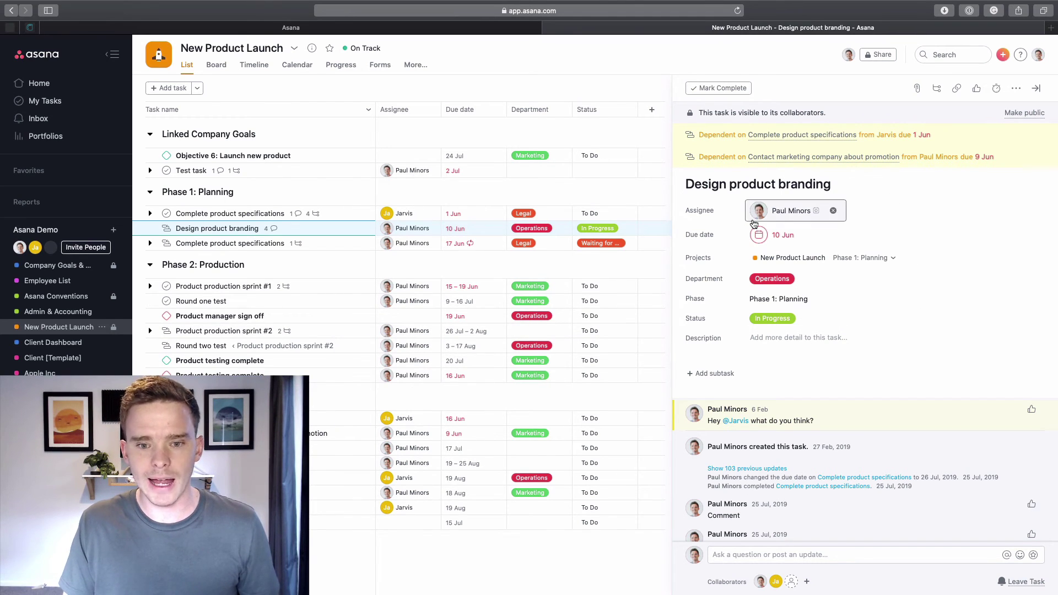
left_click(356, 347)
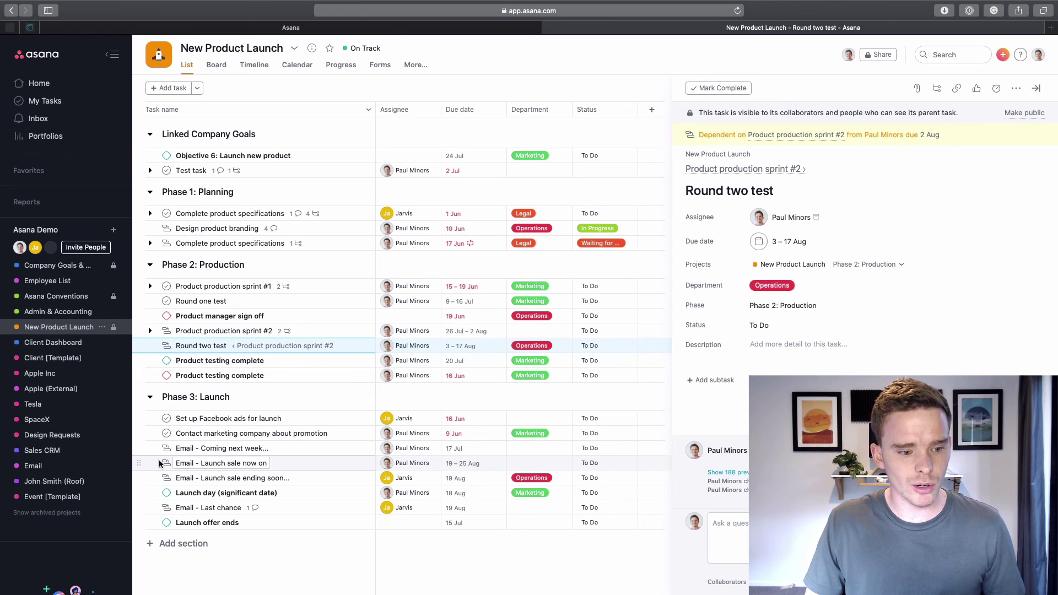
left_click(178, 461)
Mark the Facebook ads, marketing company, Product production sprint #1, first Complete product specifications, Test task and Product manager sign off items as complete.
left_click(166, 418)
left_click(166, 434)
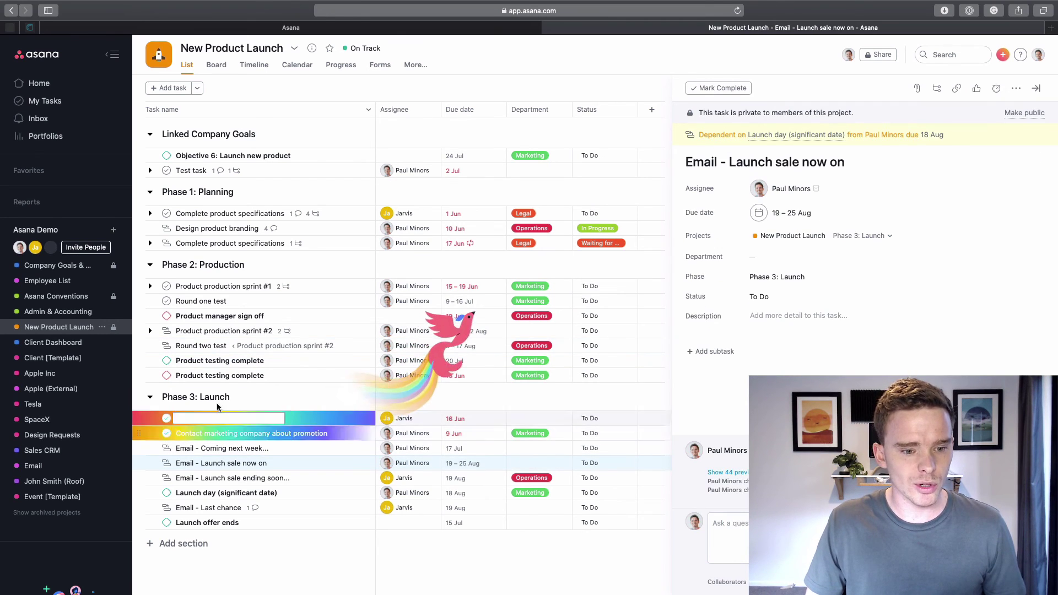
left_click(167, 286)
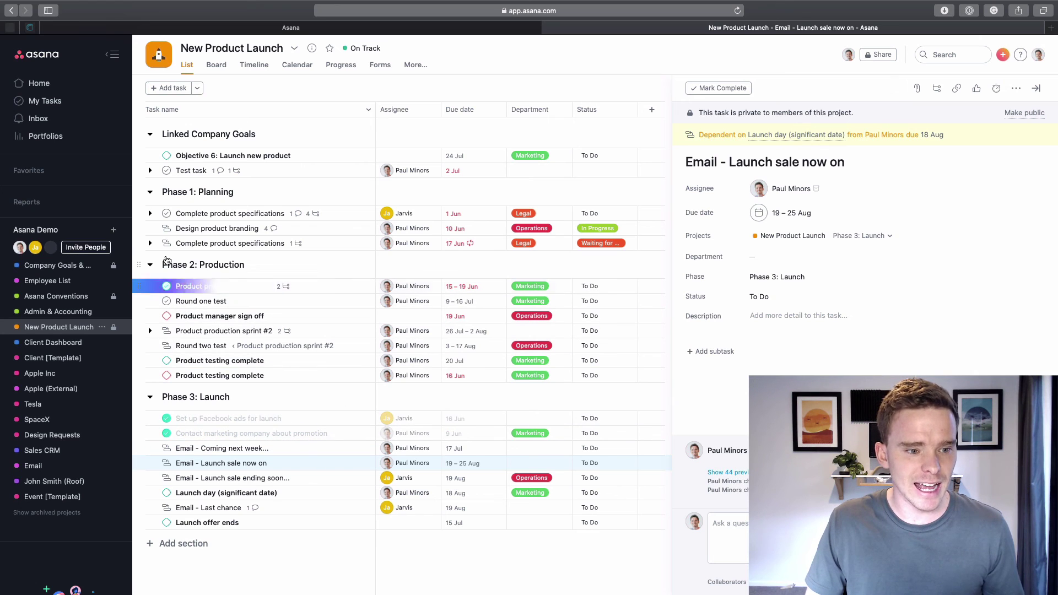
left_click(166, 214)
left_click(166, 170)
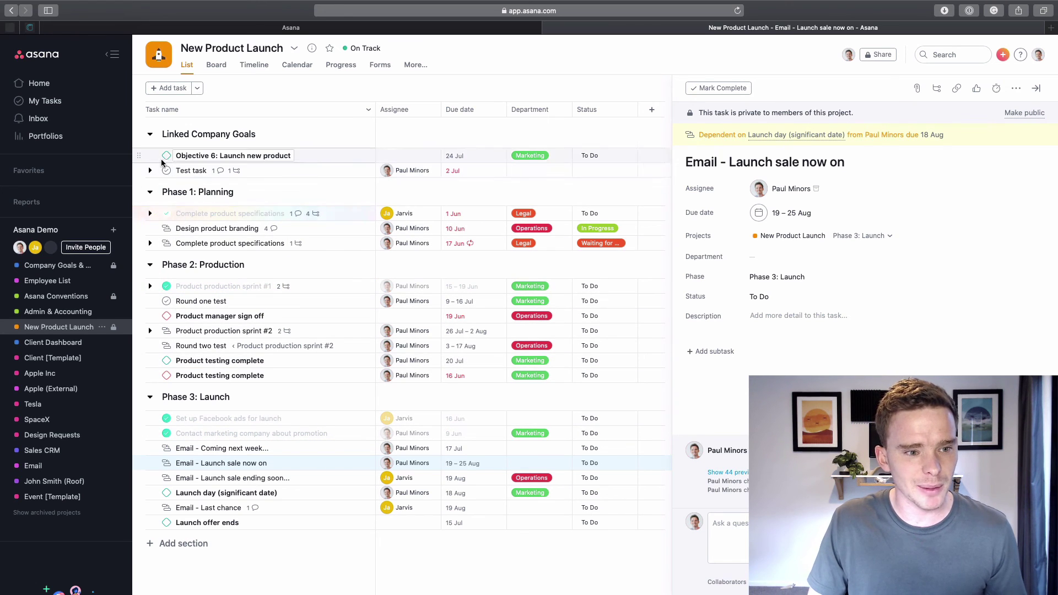
left_click(166, 316)
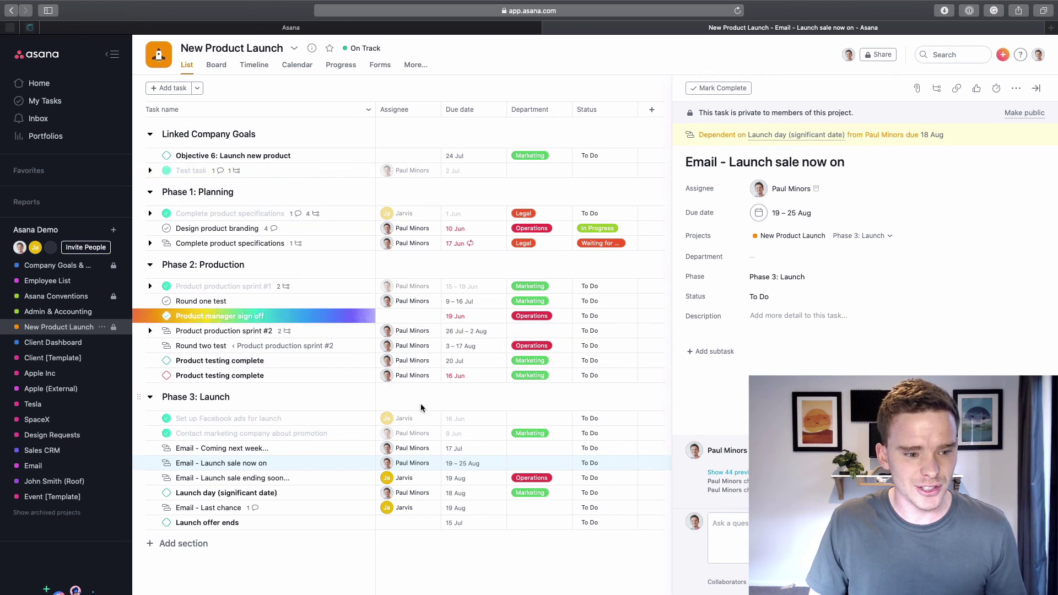